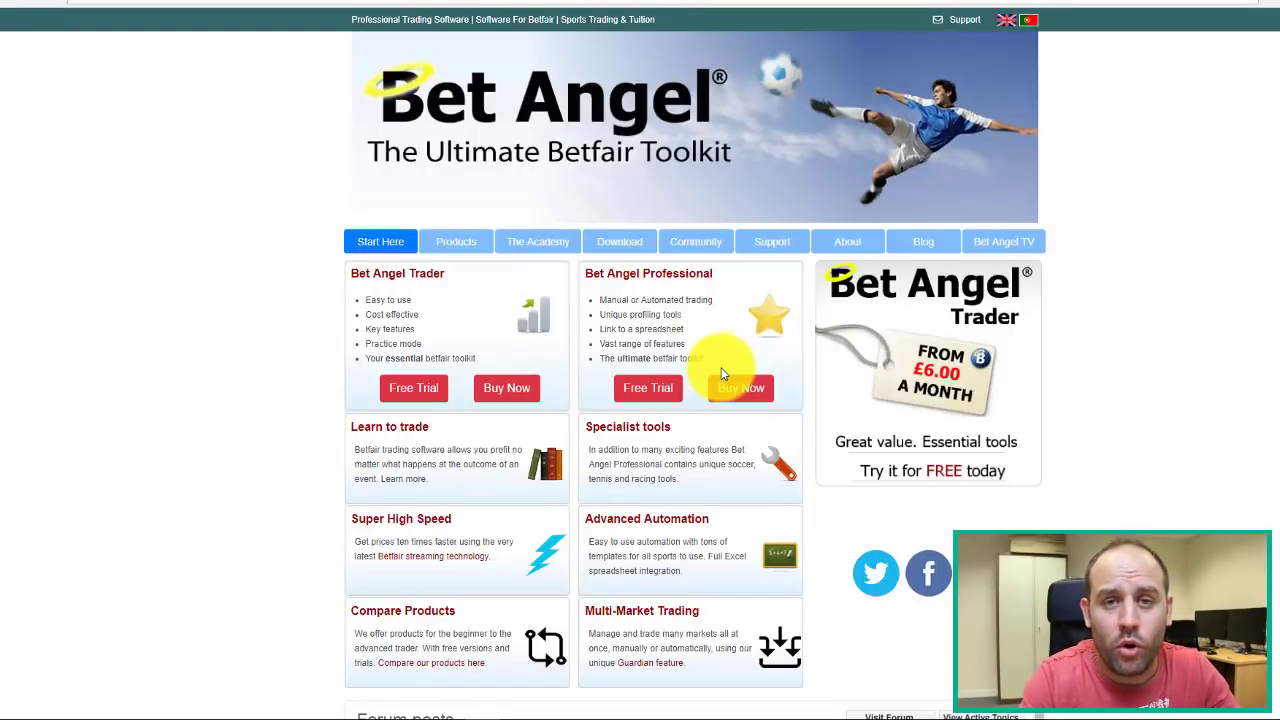
- Choose Bet Angel Professional from the Products menu to view its features overview page
{"action": "mouse_move", "coordinate": [443, 244]}
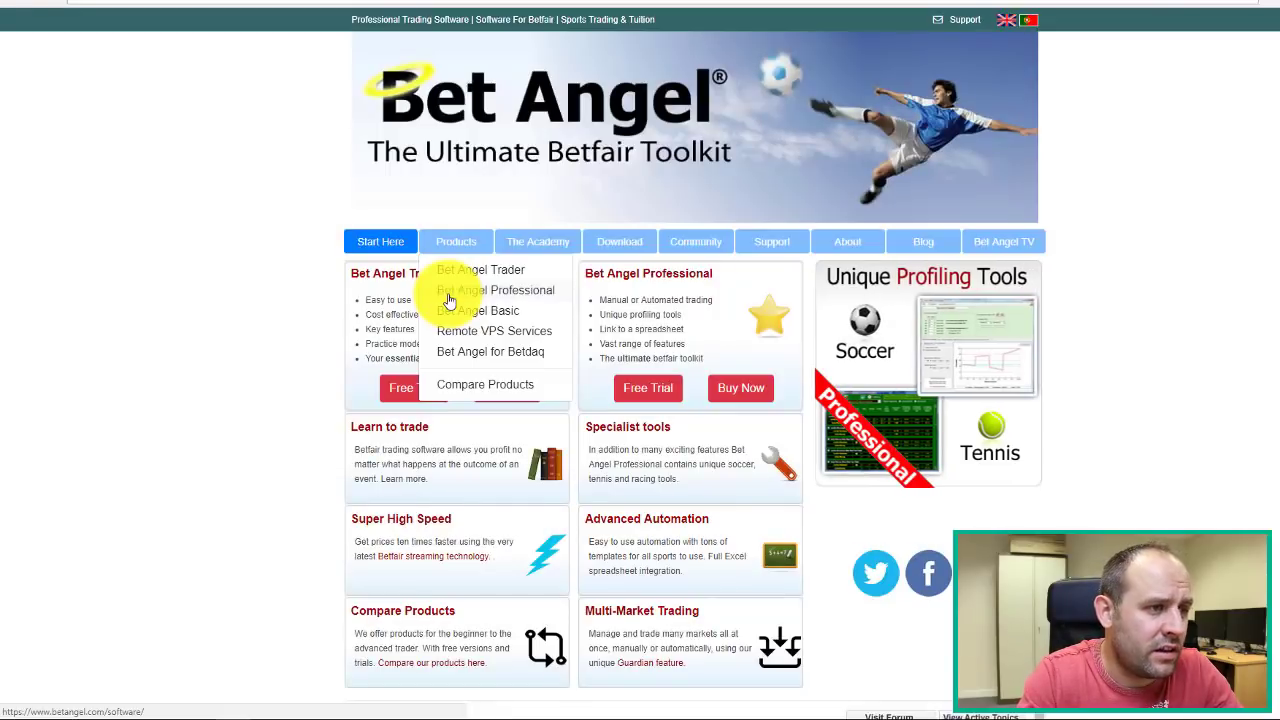
{"action": "left_click", "coordinate": [443, 288]}
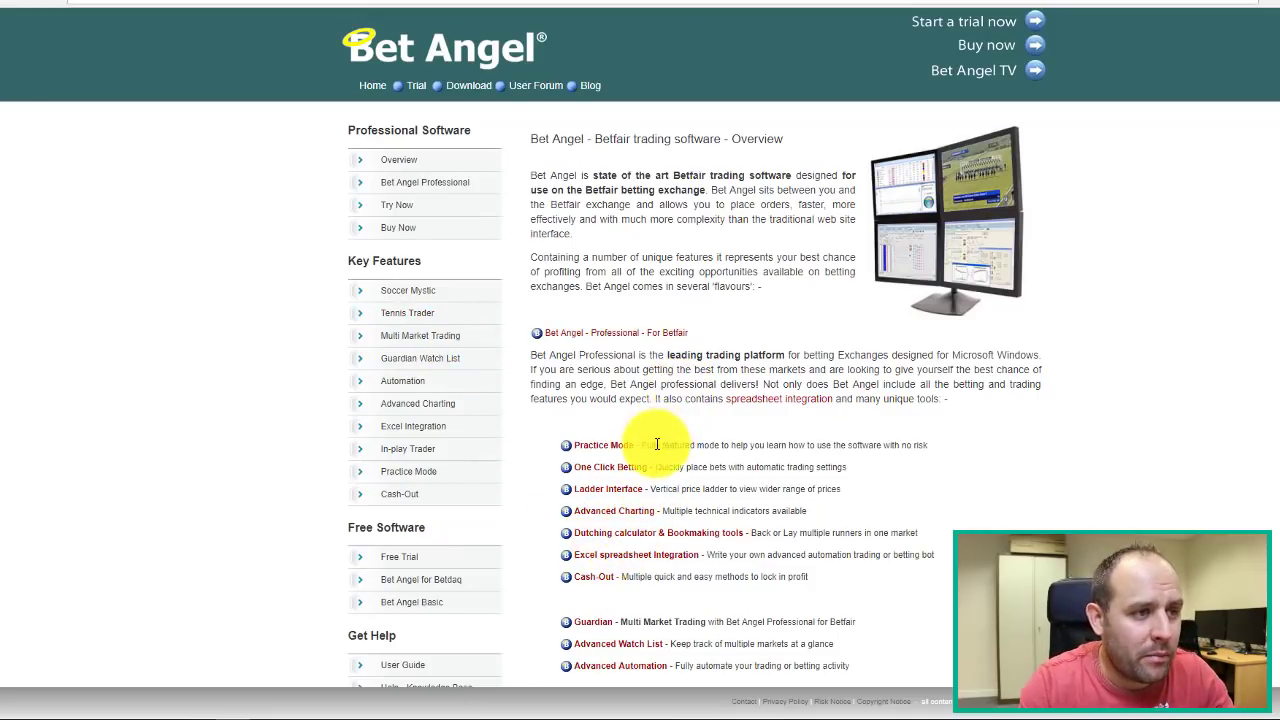
{"action": "scroll", "coordinate": [657, 444], "scroll_direction": "down", "scroll_amount": 1}
{"action": "scroll", "coordinate": [657, 444], "scroll_direction": "down", "scroll_amount": 3}
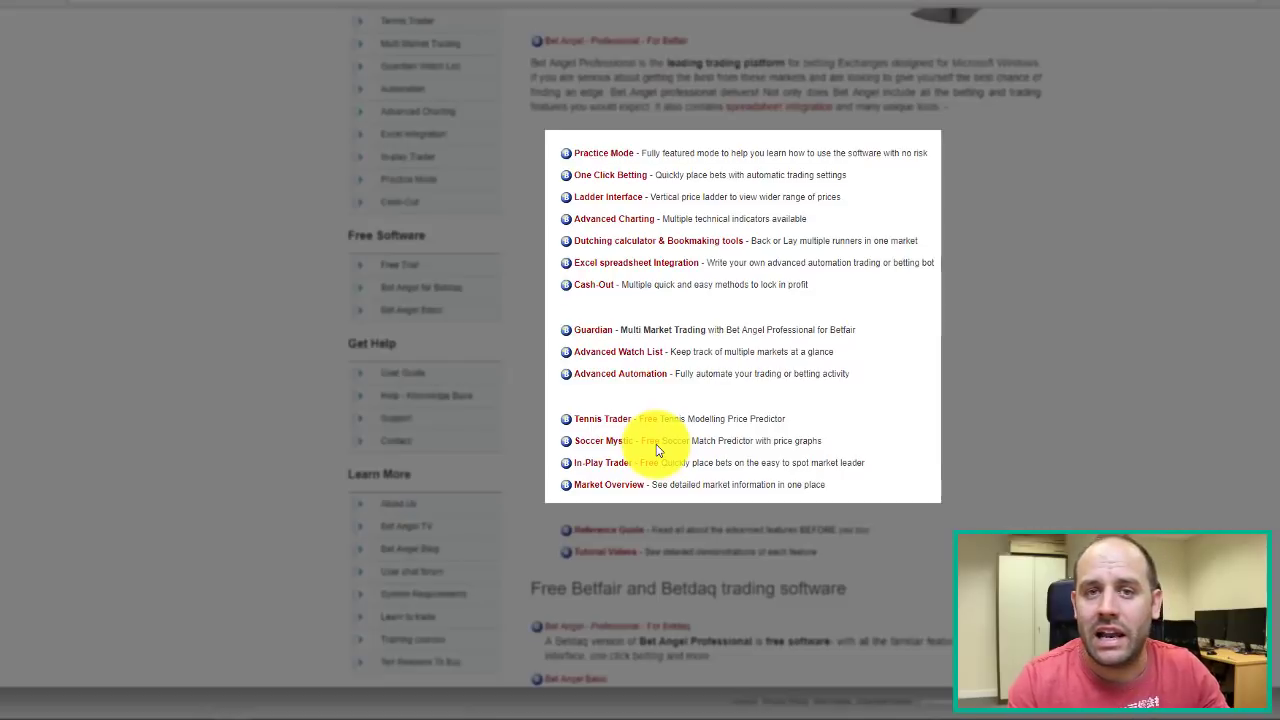
{"action": "scroll", "coordinate": [657, 450], "scroll_direction": "down", "scroll_amount": 1}
{"action": "scroll", "coordinate": [657, 451], "scroll_direction": "down", "scroll_amount": 2}
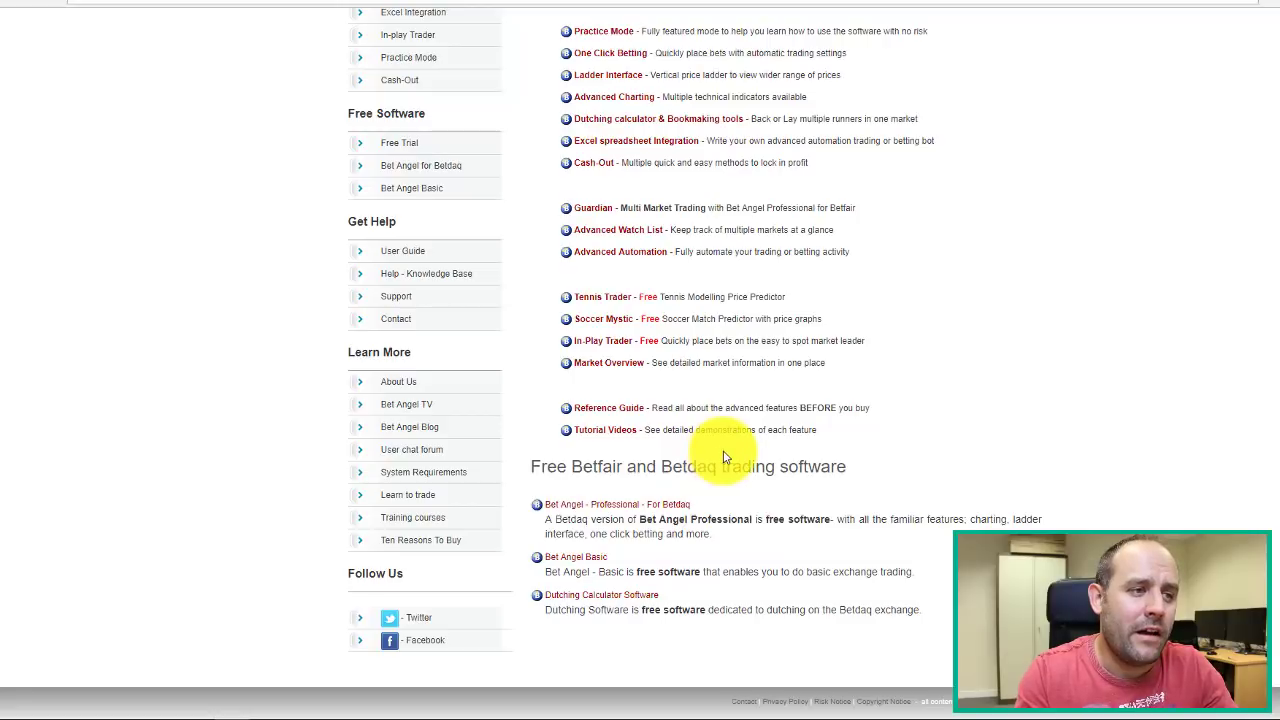
{"action": "scroll", "coordinate": [732, 457], "scroll_direction": "up", "scroll_amount": 4}
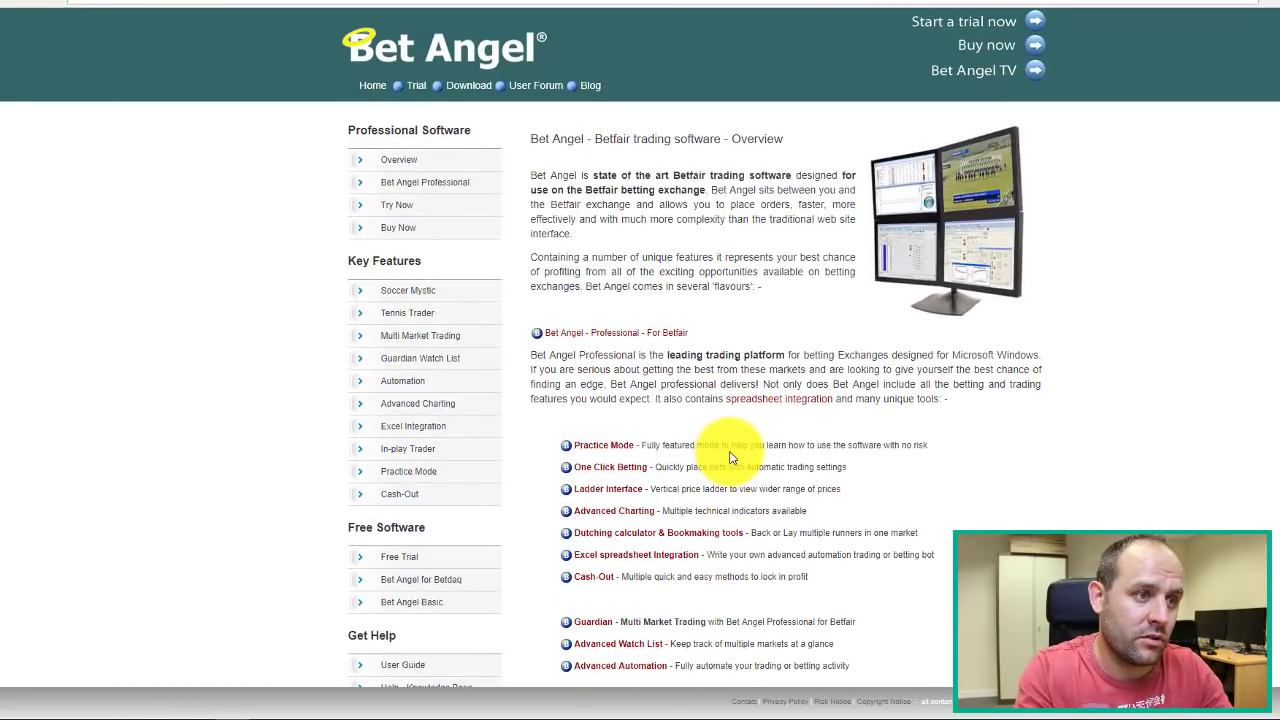
- Show the Buy Now plans, from Annual at £149.99 down to 1 day at £0.99
{"action": "left_click", "coordinate": [410, 229]}
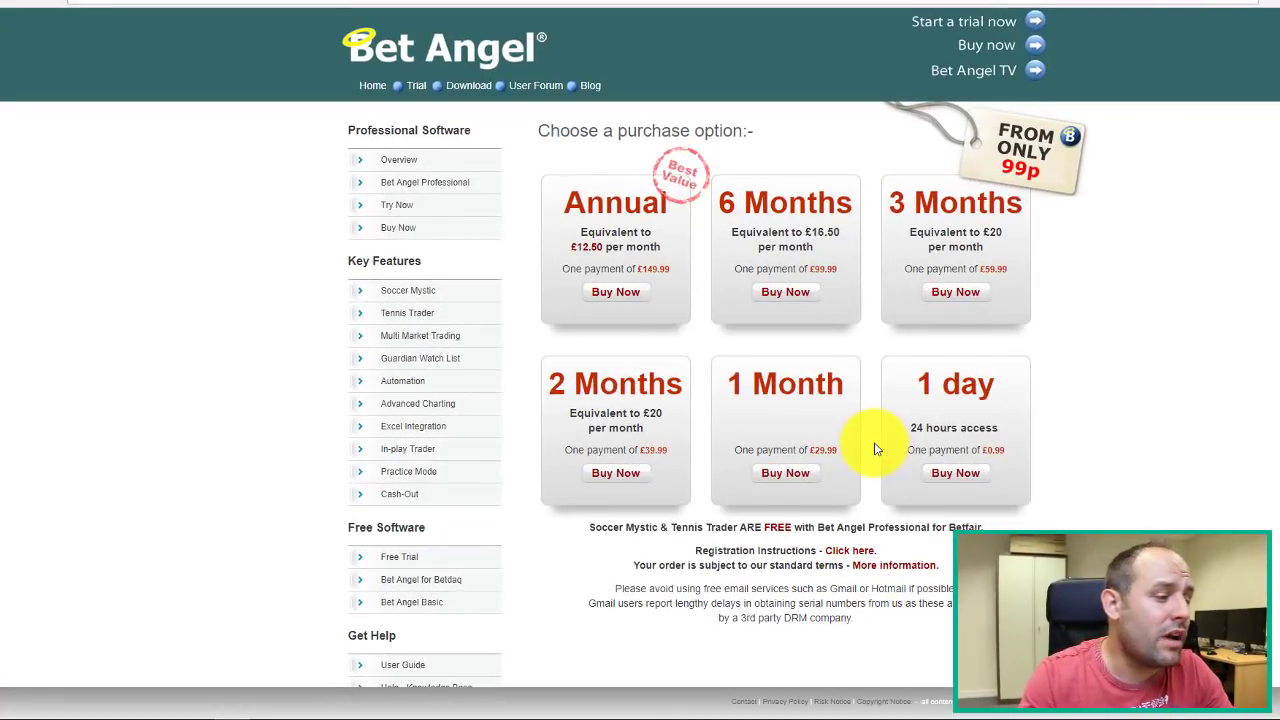
{"action": "left_click", "coordinate": [535, 91]}
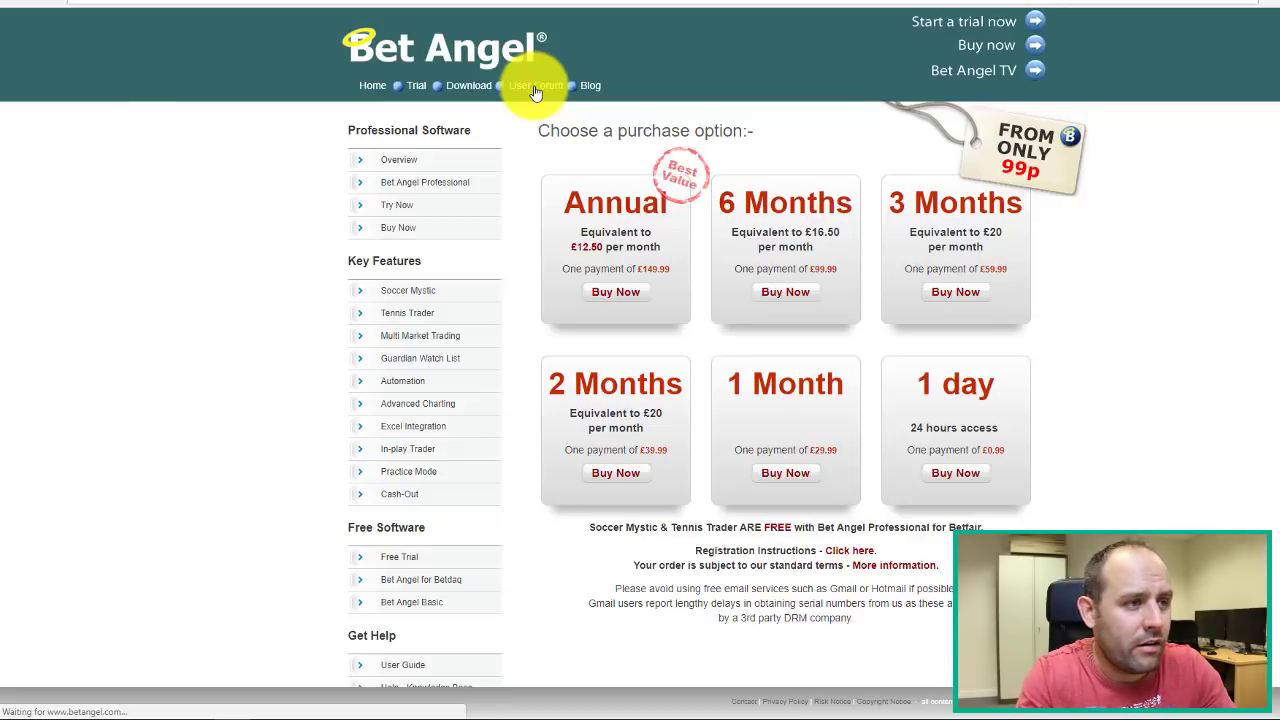
{"action": "scroll", "coordinate": [533, 190], "scroll_direction": "down", "scroll_amount": 2}
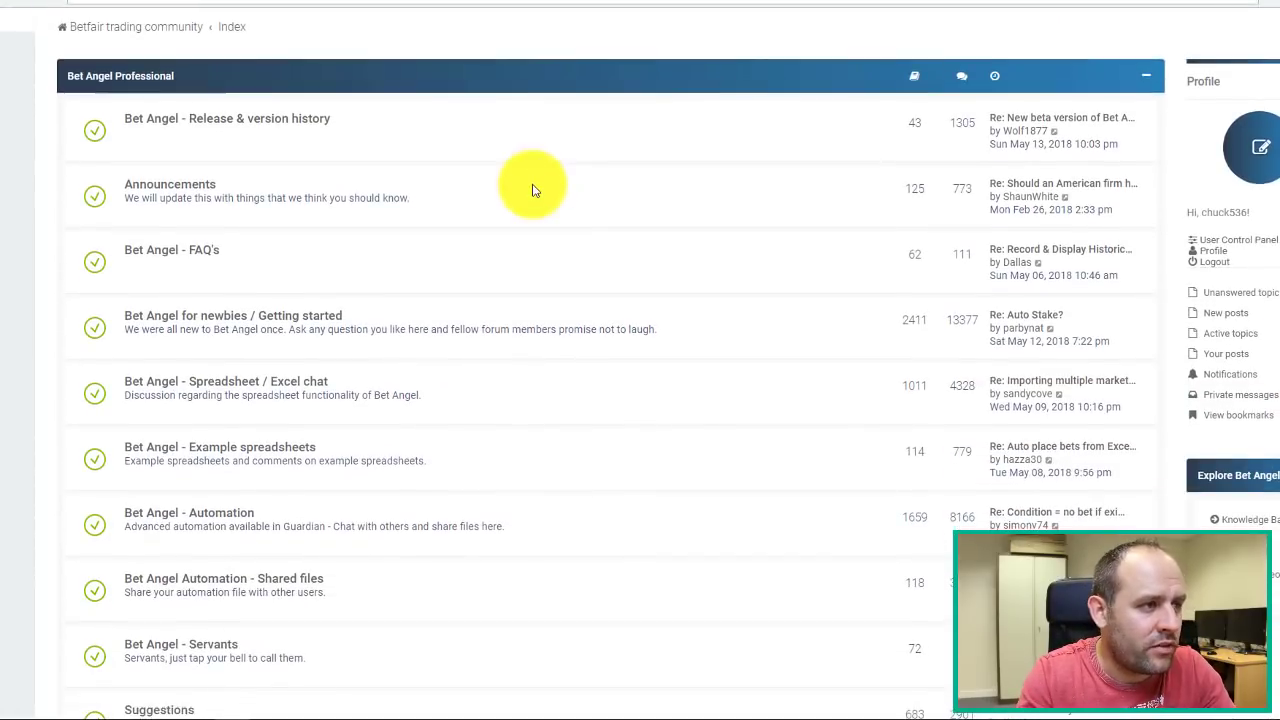
{"action": "scroll", "coordinate": [533, 190], "scroll_direction": "up", "scroll_amount": 2}
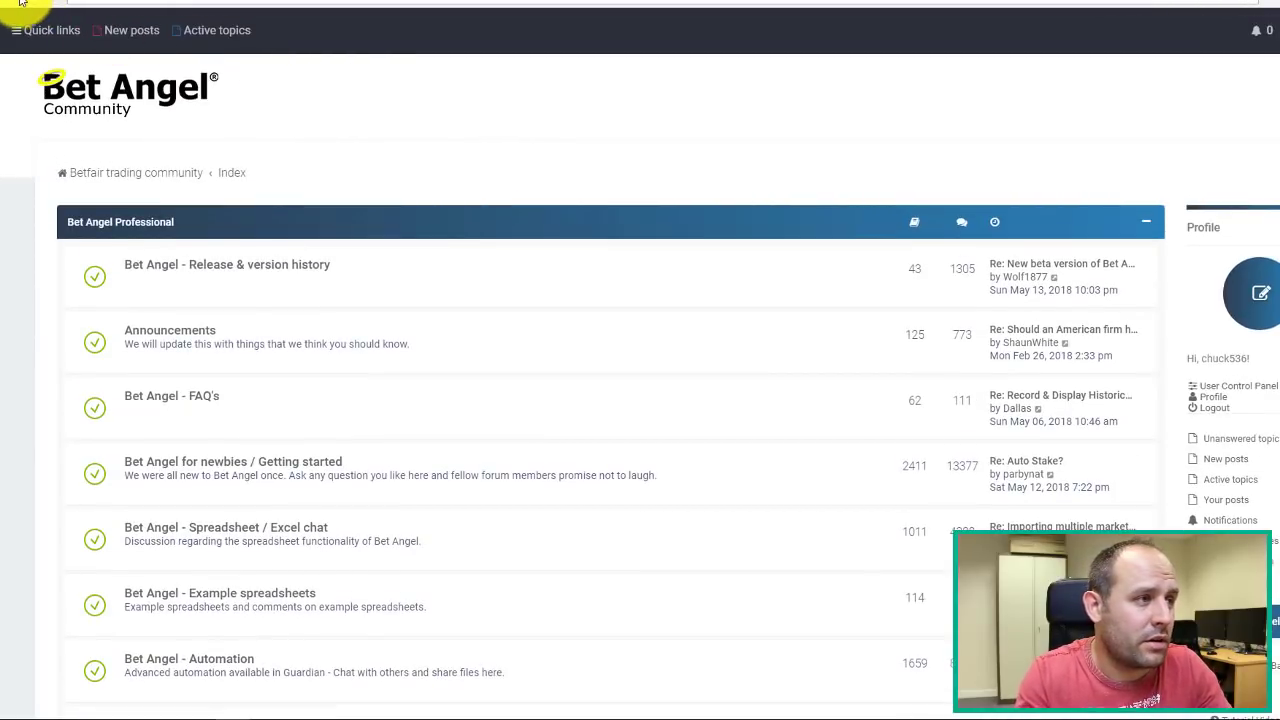
{"action": "key", "text": "alt+Left"}
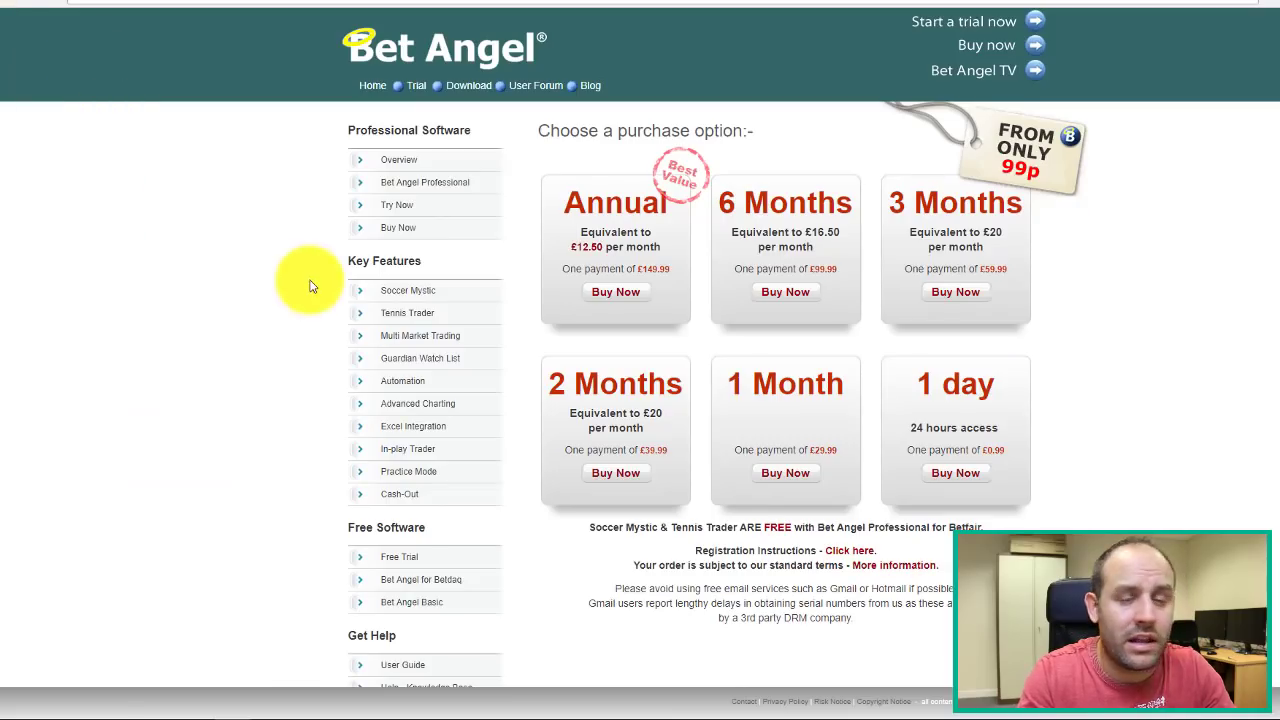
{"action": "scroll", "coordinate": [294, 290], "scroll_direction": "down", "scroll_amount": 3}
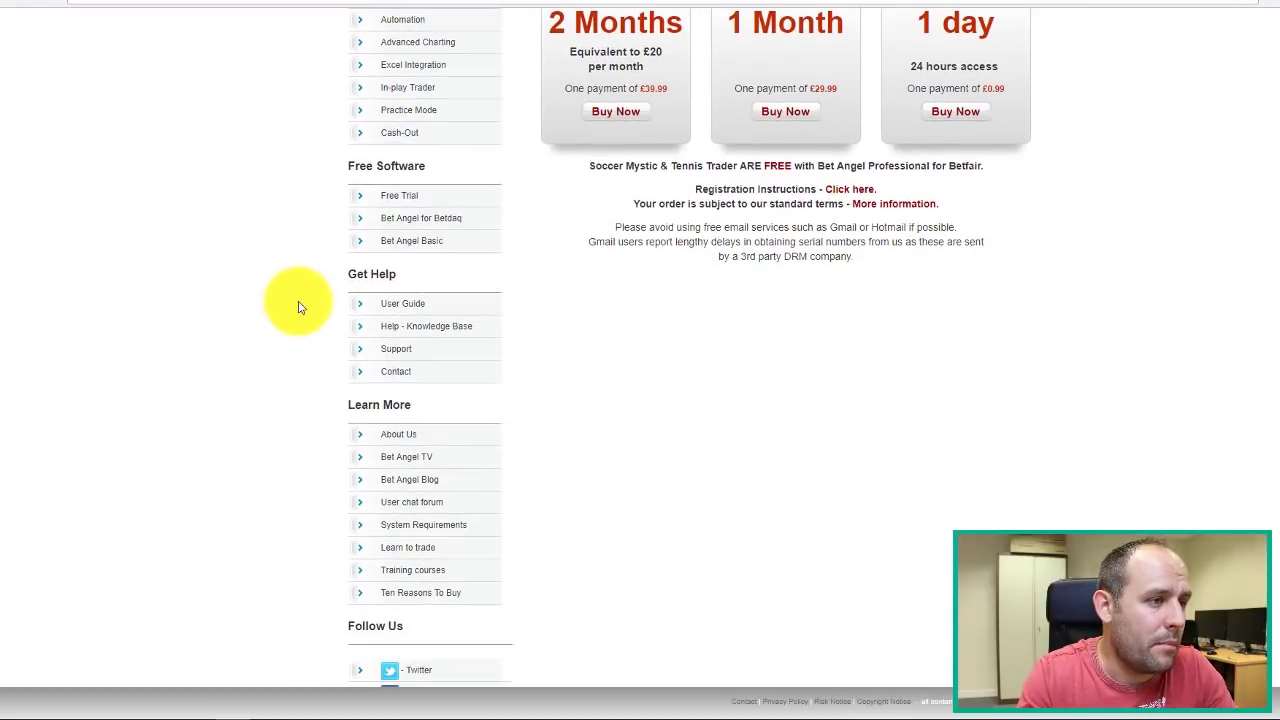
- Go from the Contact page to the Support help desk and browse its Knowledgebase categories
{"action": "left_click", "coordinate": [392, 375]}
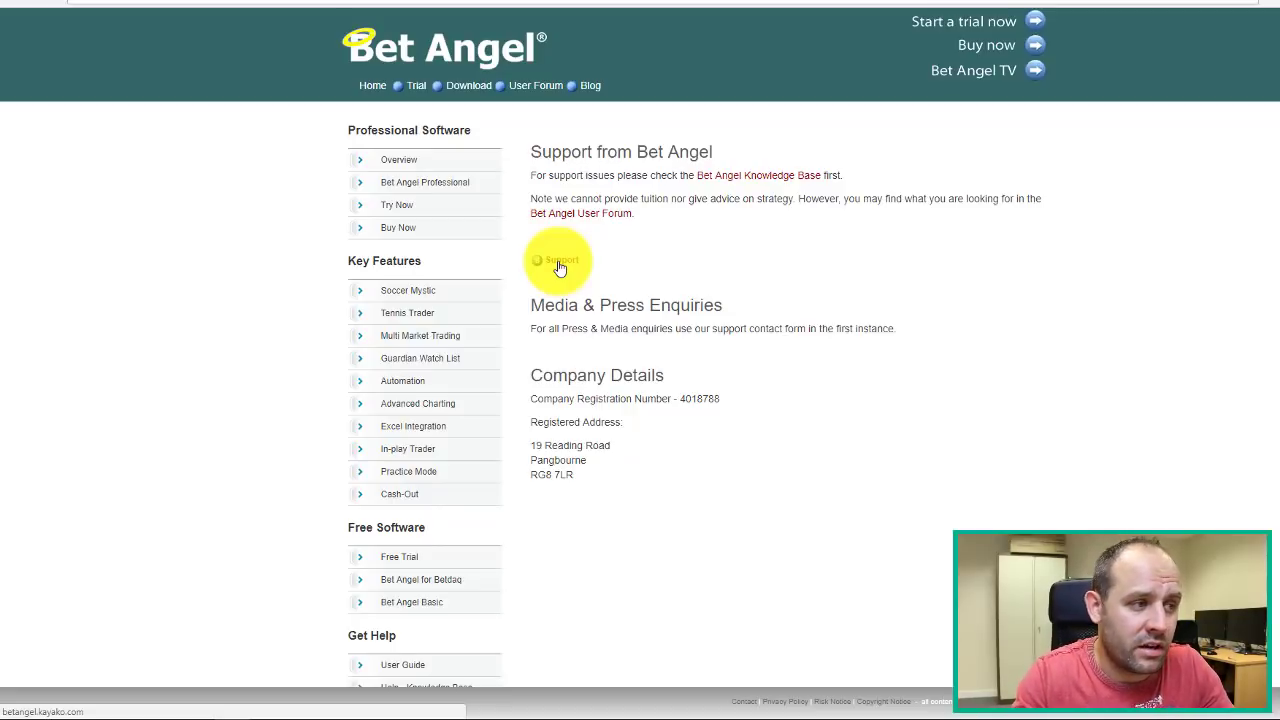
{"action": "left_click", "coordinate": [560, 266]}
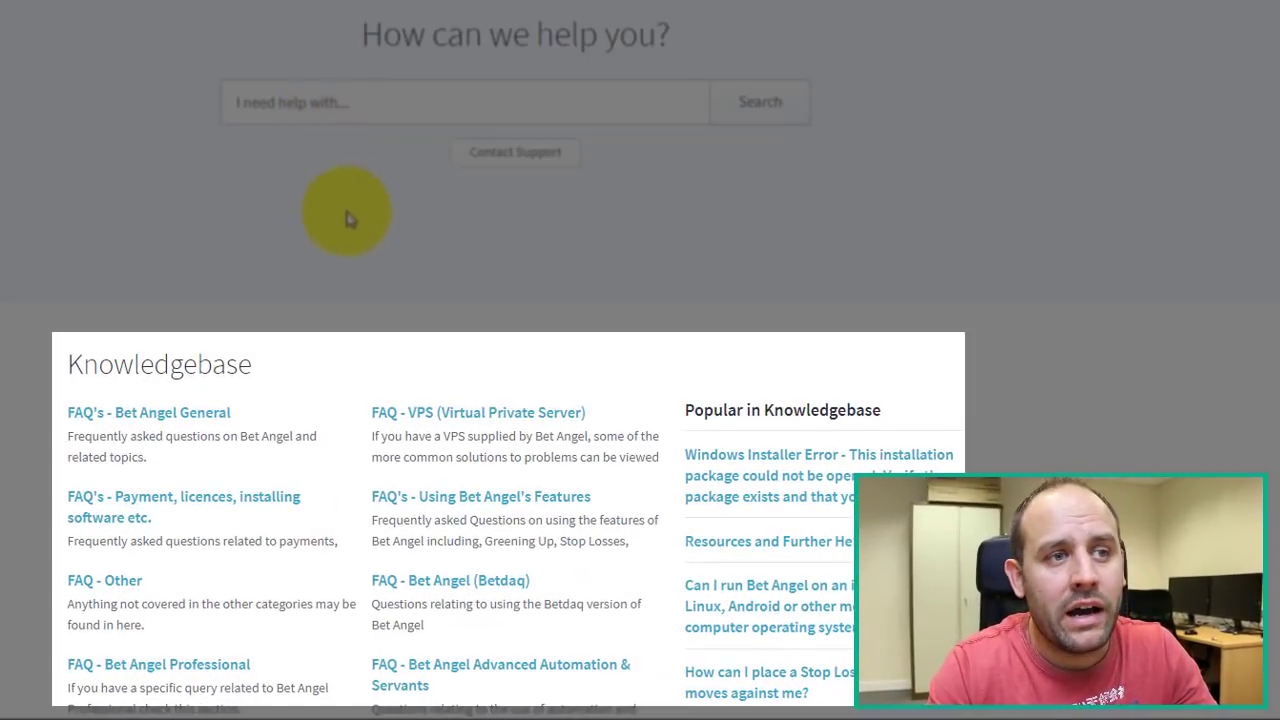
{"action": "scroll", "coordinate": [349, 279], "scroll_direction": "down", "scroll_amount": 2}
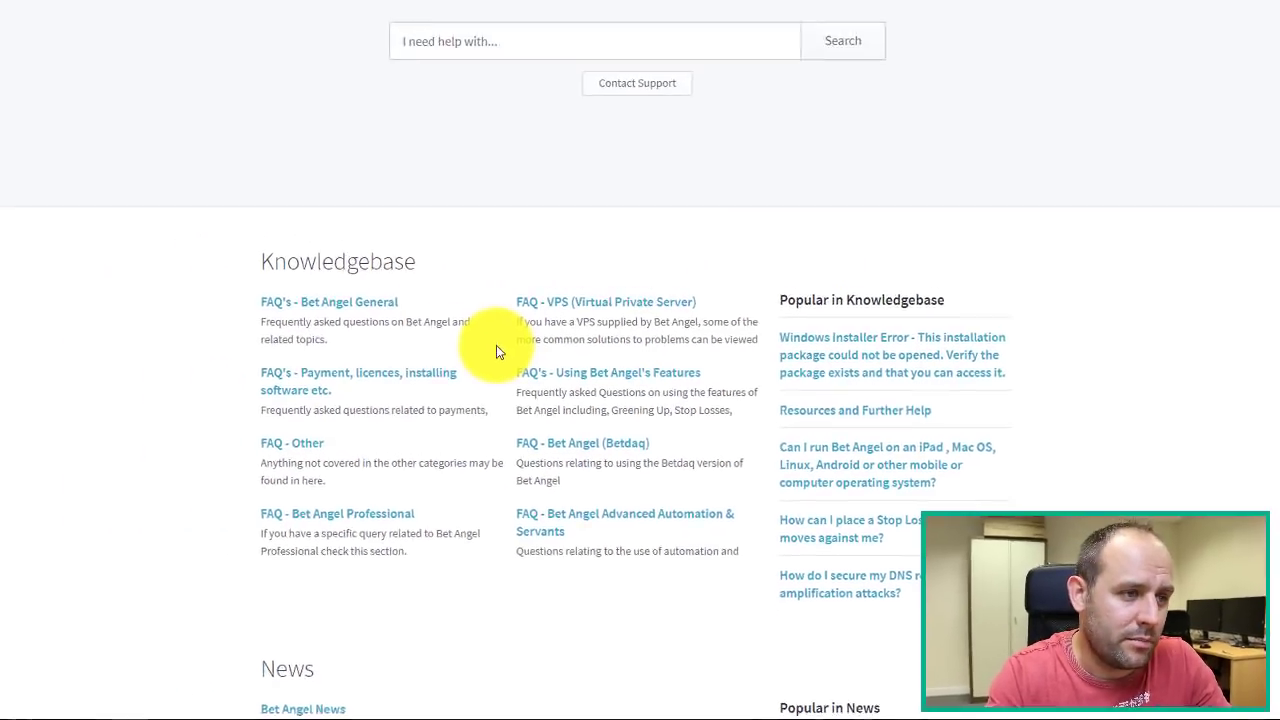
{"action": "scroll", "coordinate": [356, 91], "scroll_direction": "down", "scroll_amount": 1}
{"action": "scroll", "coordinate": [573, 386], "scroll_direction": "up", "scroll_amount": 1}
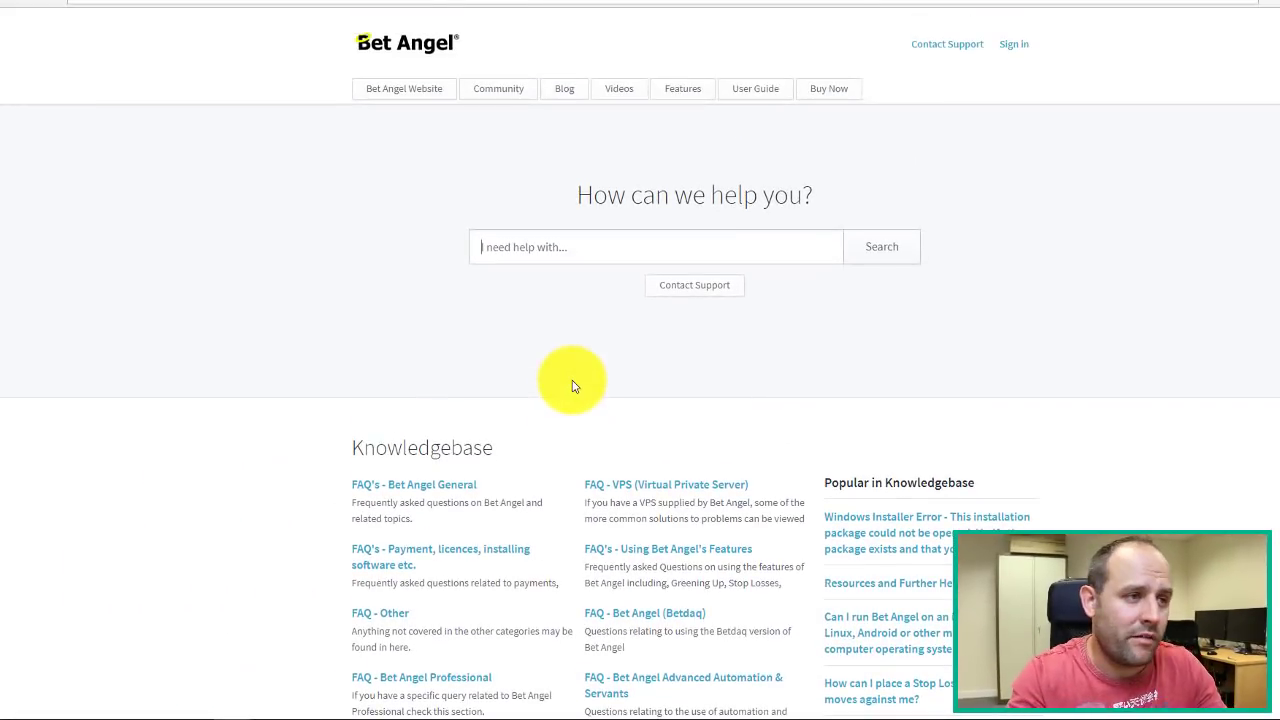
- Start a new Contact Support request and bring up the Technical Support contact form
{"action": "left_click", "coordinate": [523, 258]}
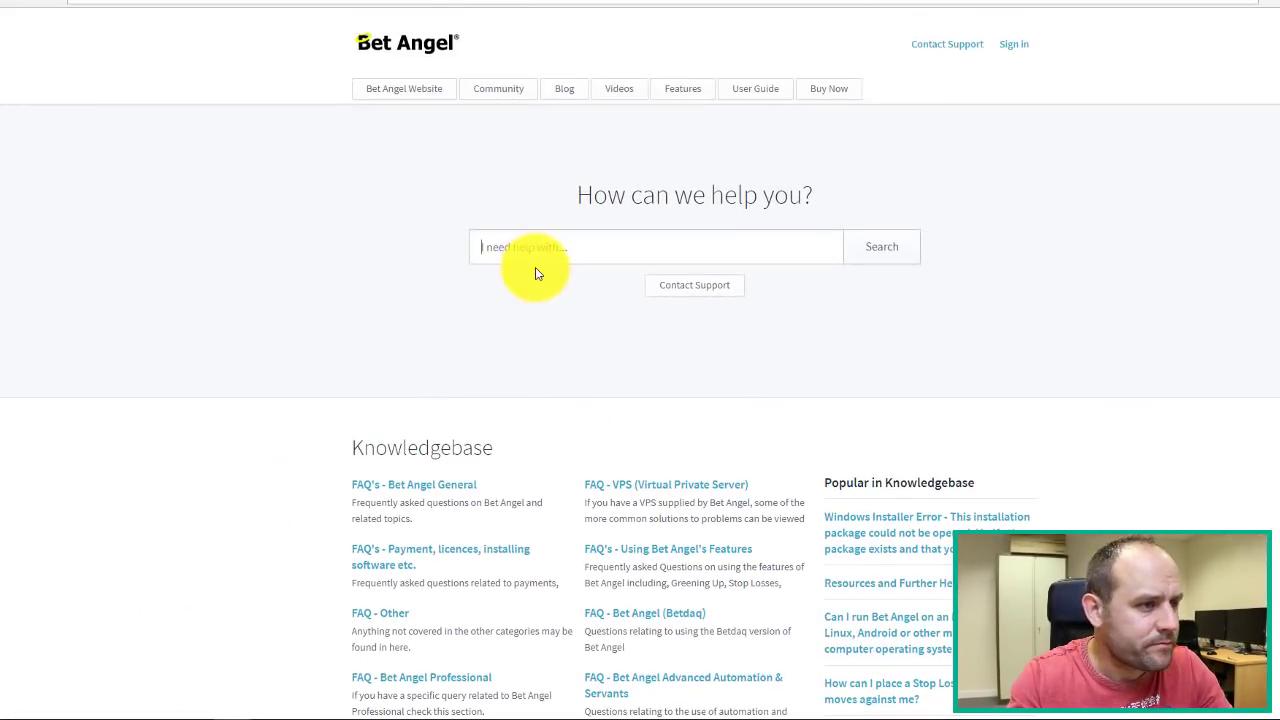
{"action": "left_click", "coordinate": [947, 50]}
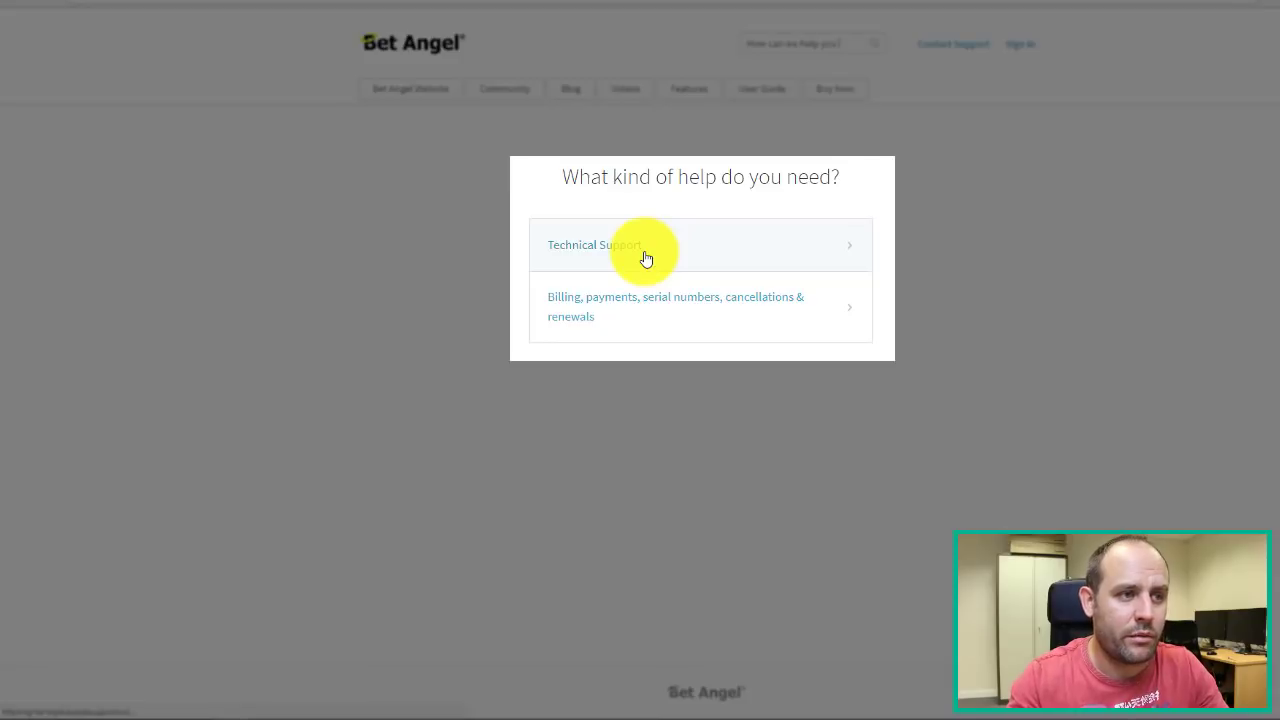
{"action": "left_click", "coordinate": [645, 258]}
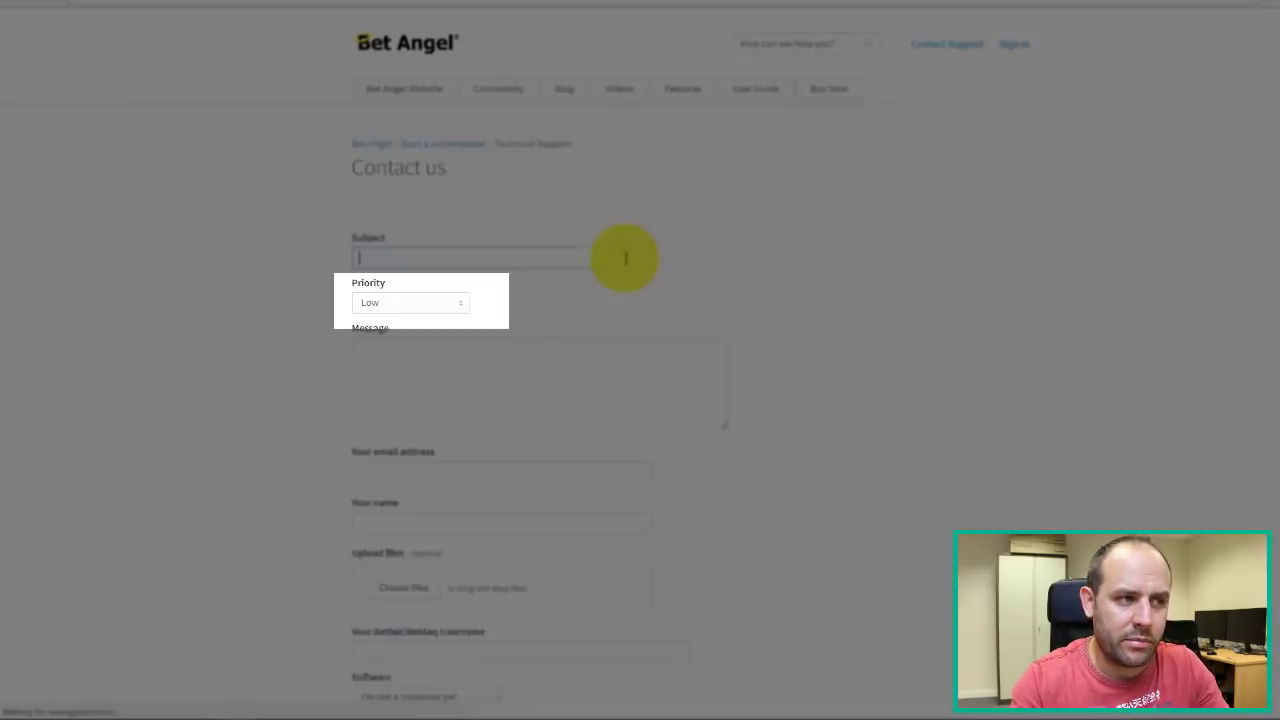
{"action": "left_click", "coordinate": [625, 254]}
{"action": "scroll", "coordinate": [625, 258], "scroll_direction": "down", "scroll_amount": 1}
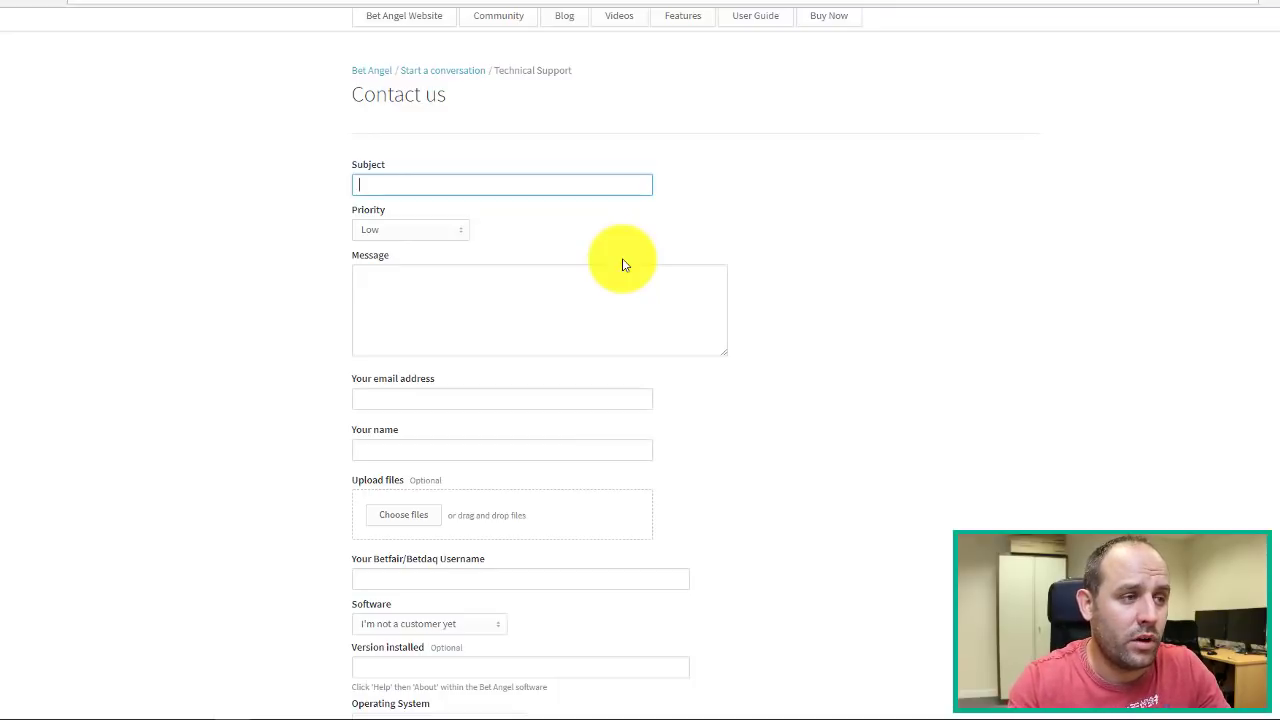
{"action": "scroll", "coordinate": [622, 258], "scroll_direction": "up", "scroll_amount": 1}
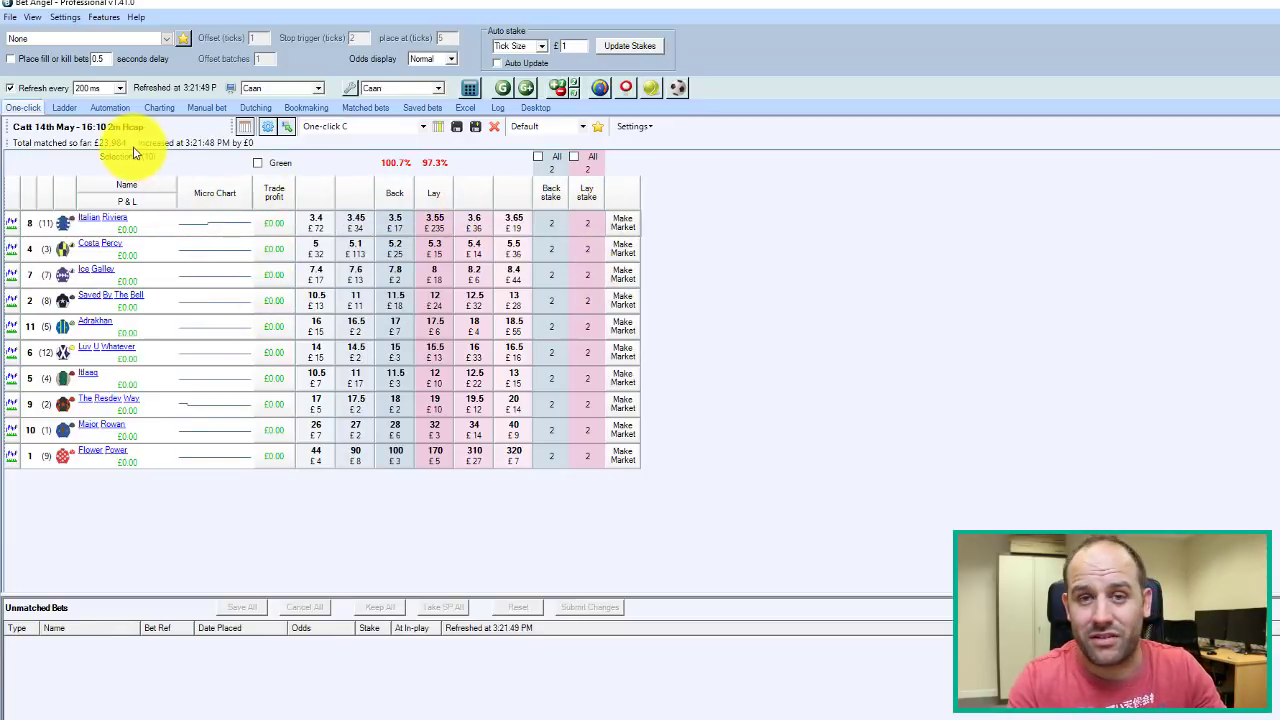
- Bring up the File menu's Select Market option to choose a sport
{"action": "left_click", "coordinate": [10, 18]}
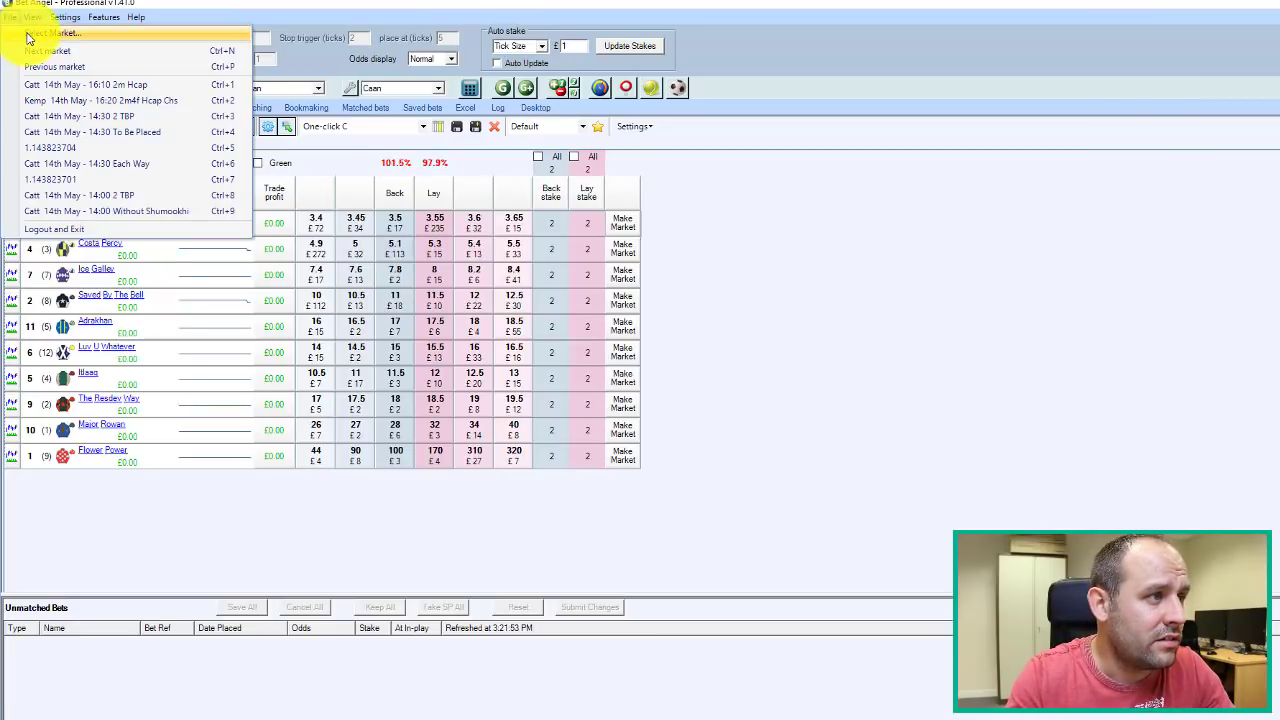
- Expand Horse Racing > GB > Catt 14th May, then pick 15:35 Catt 7f Hcap from Quick Picks
{"action": "left_click", "coordinate": [28, 38]}
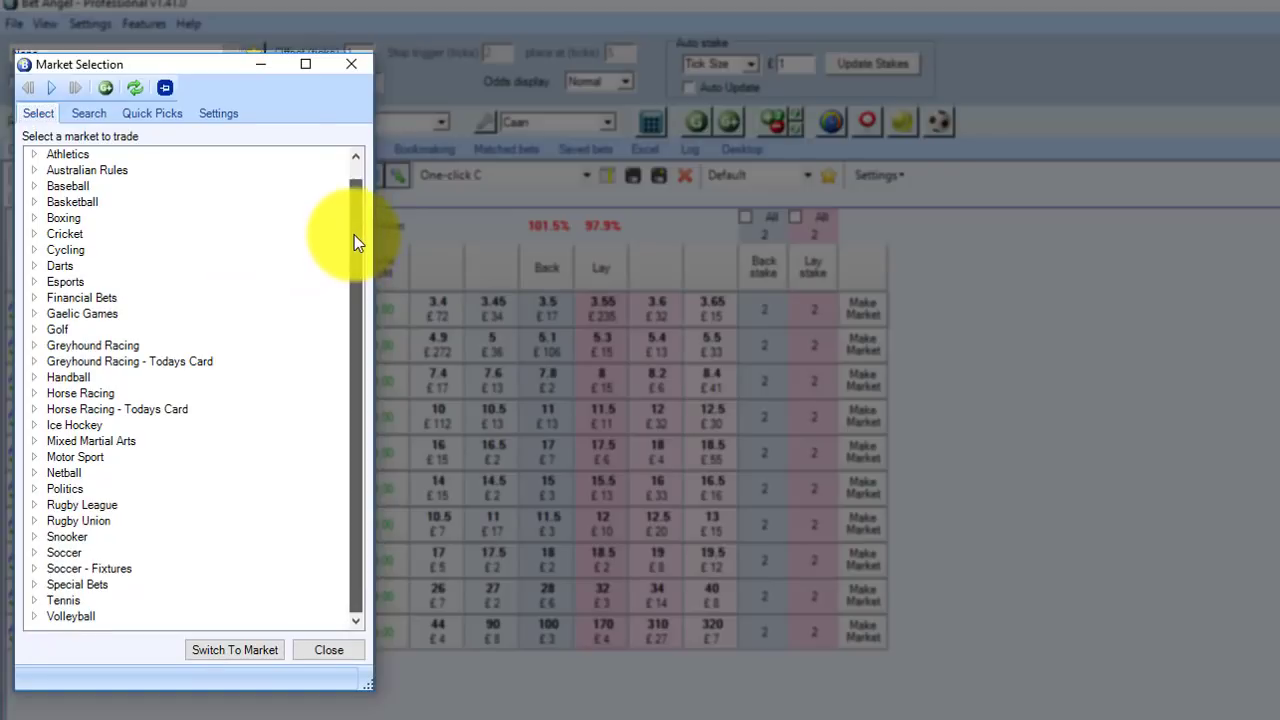
{"action": "left_click_drag", "start_coordinate": [354, 243], "coordinate": [355, 188]}
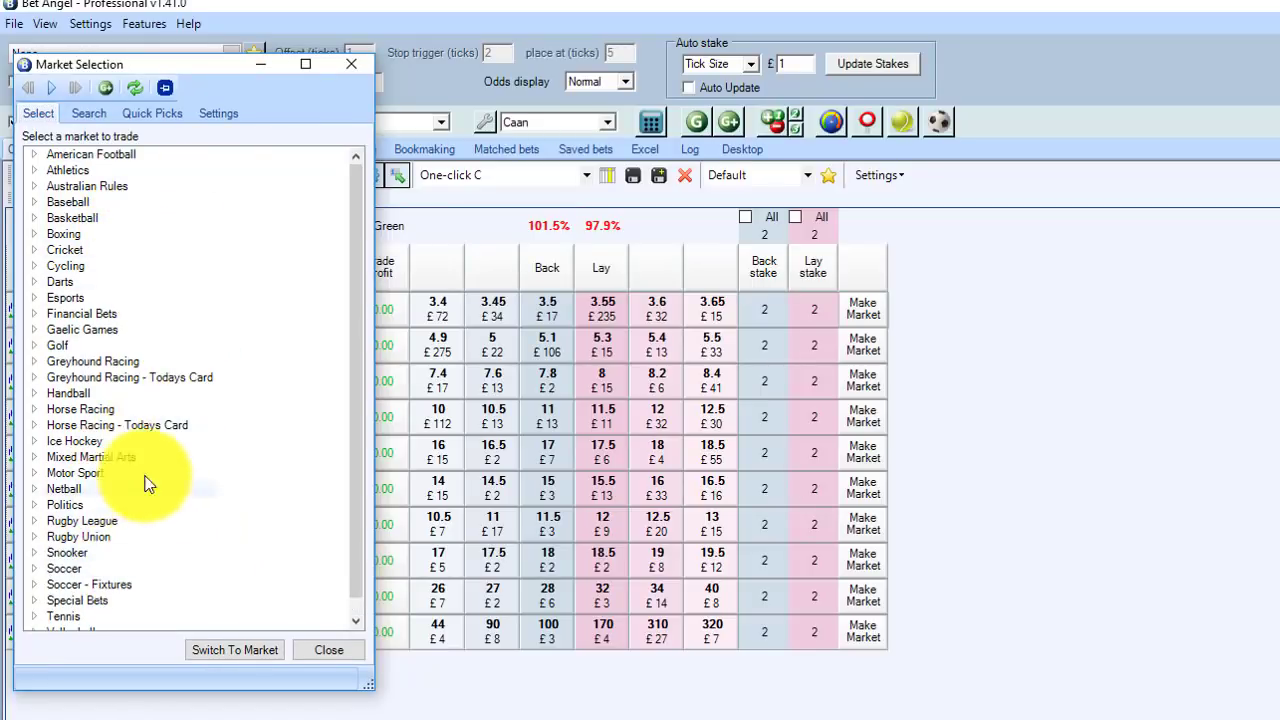
{"action": "left_click", "coordinate": [33, 409]}
{"action": "scroll", "coordinate": [157, 462], "scroll_direction": "down", "scroll_amount": 3}
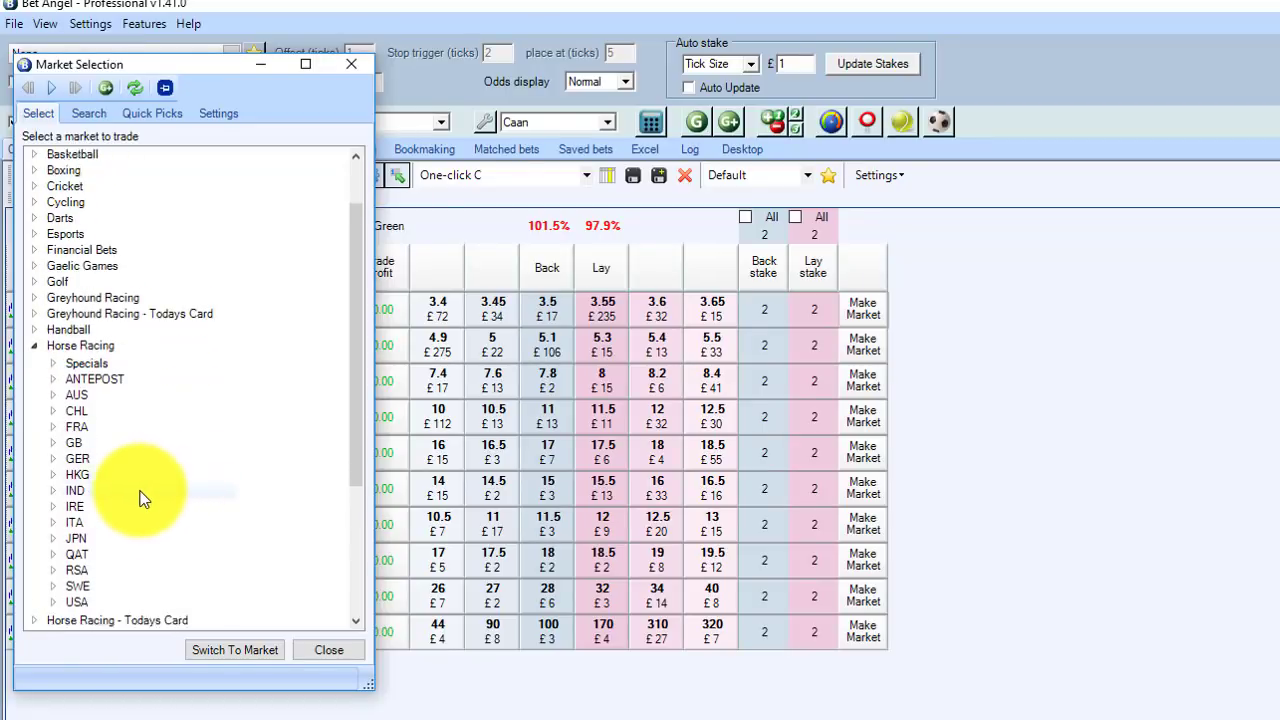
{"action": "left_click", "coordinate": [53, 396]}
{"action": "scroll", "coordinate": [160, 460], "scroll_direction": "down", "scroll_amount": 3}
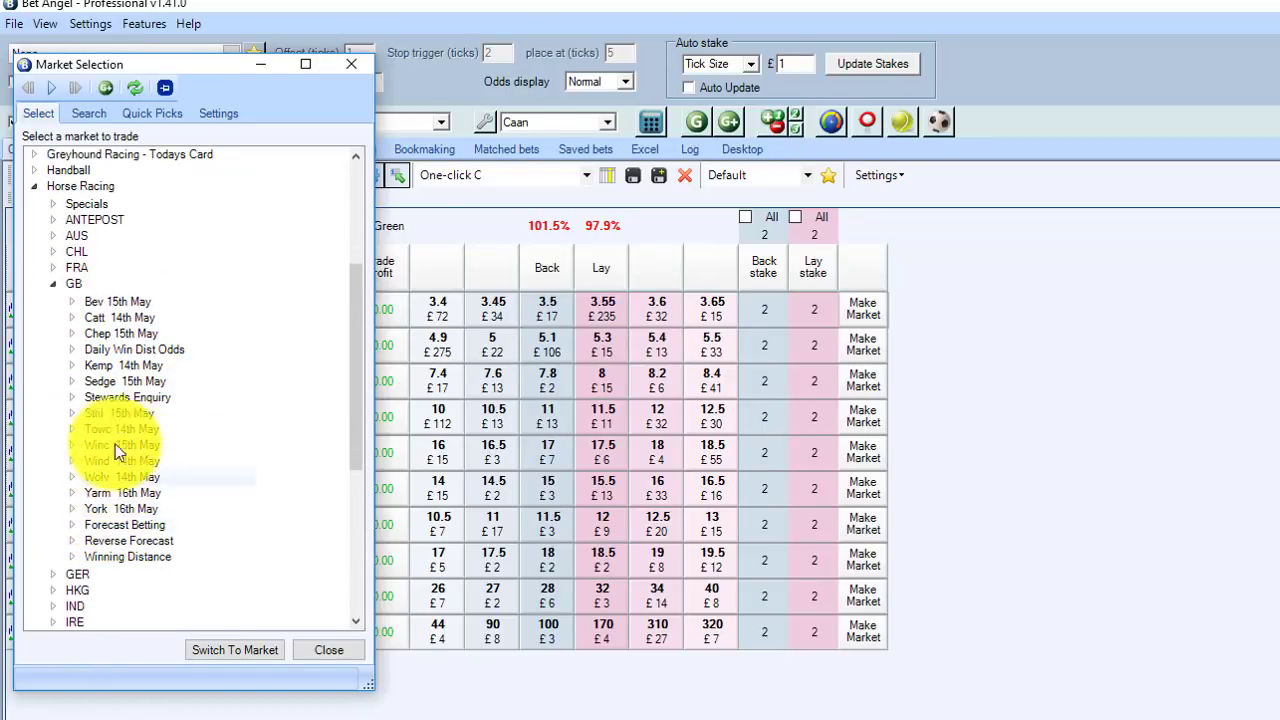
{"action": "left_click", "coordinate": [71, 318]}
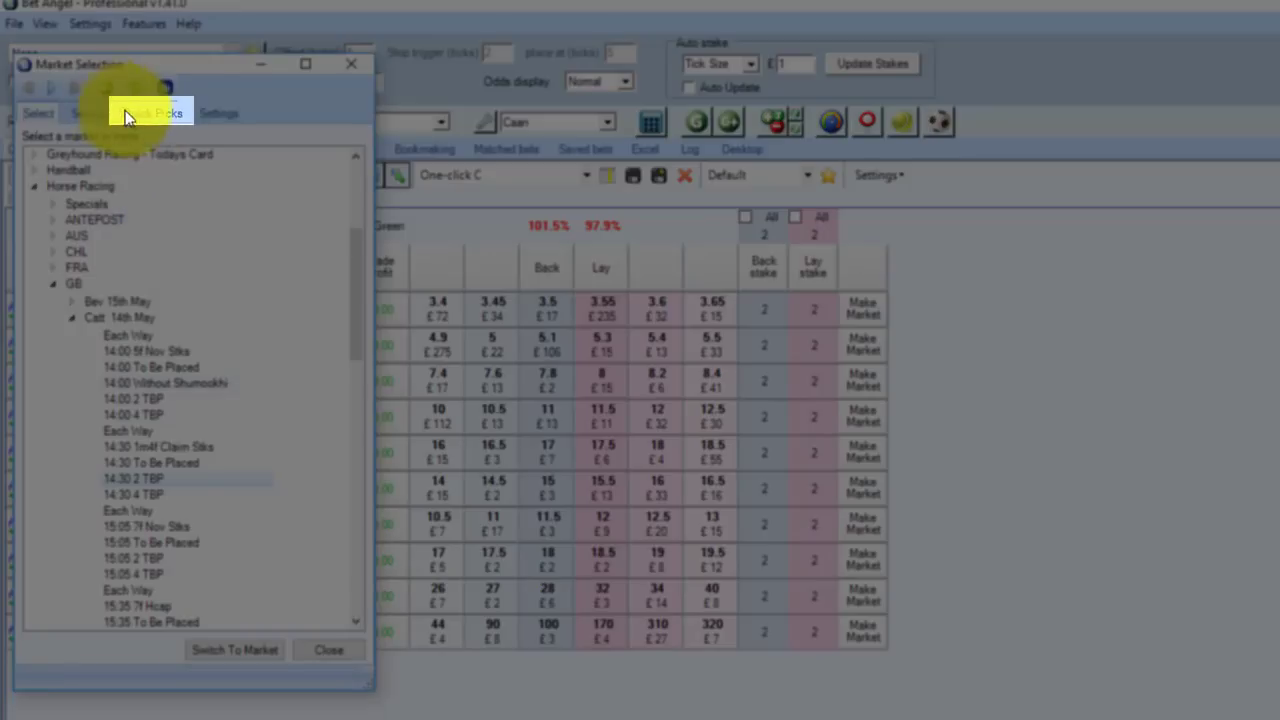
{"action": "left_click", "coordinate": [125, 115]}
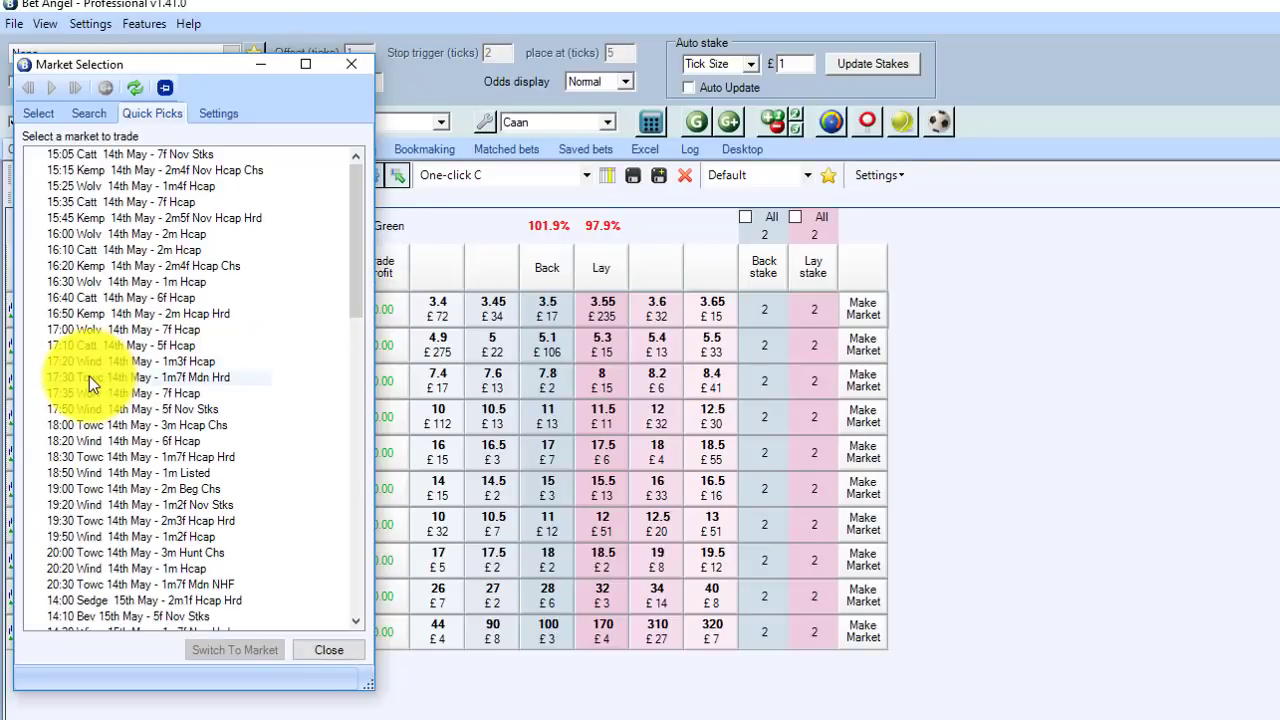
{"action": "left_click", "coordinate": [79, 201]}
- Switch to the 15:35 Catt 7f Hcap market and display its runners as price ladders
{"action": "left_click", "coordinate": [245, 650]}
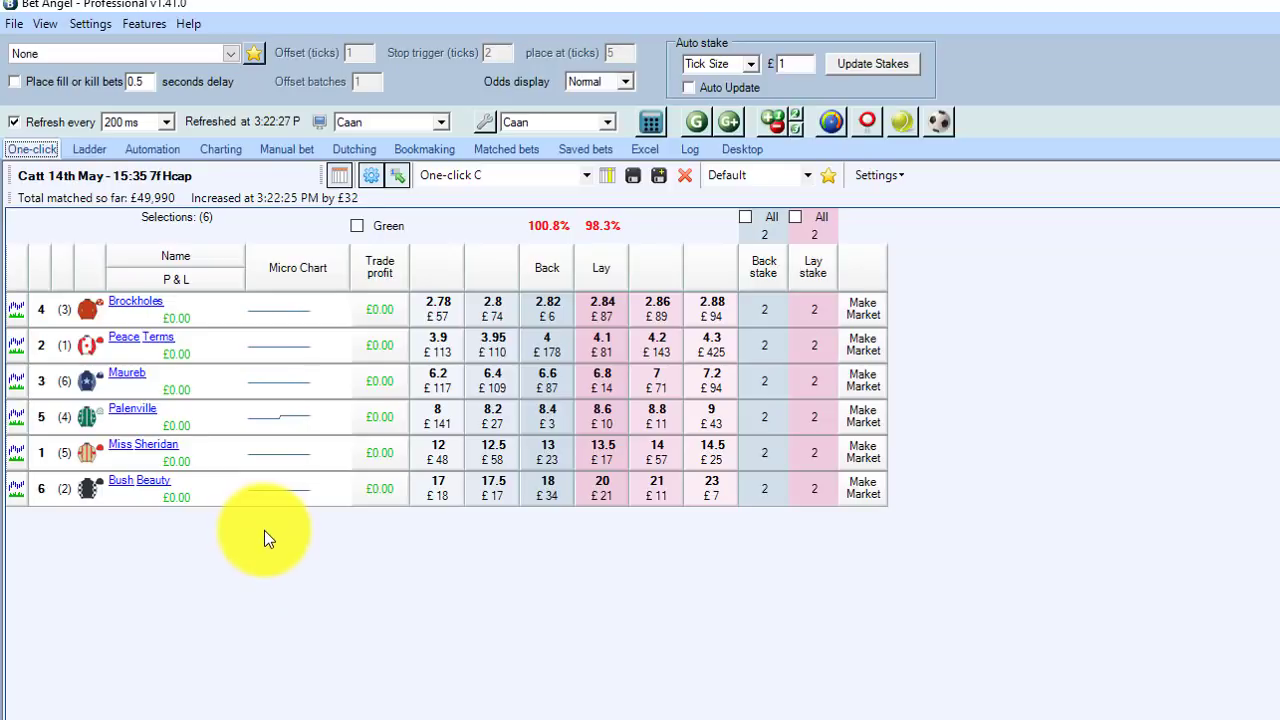
{"action": "left_click", "coordinate": [91, 150]}
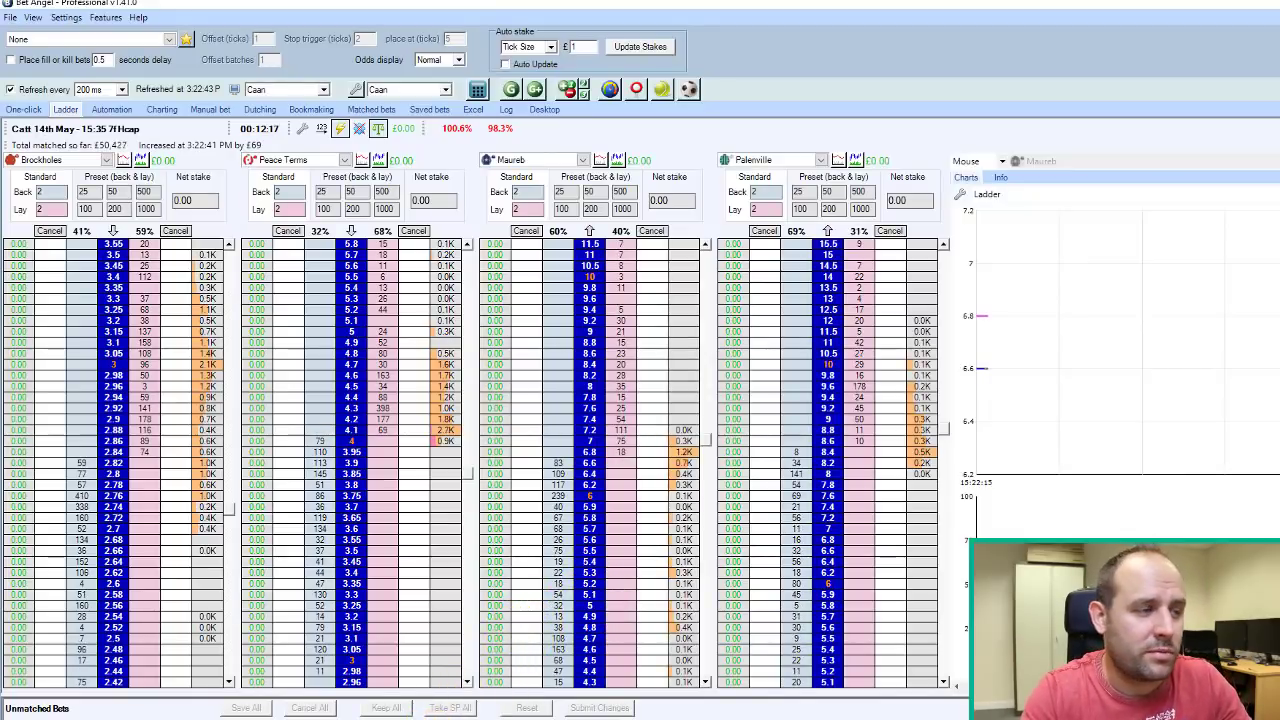
- Bring up Market Overview and Price & Volume charts for Peace Terms, Brockholes, Maureb and Palenville
{"action": "mouse_move", "coordinate": [100, 712]}
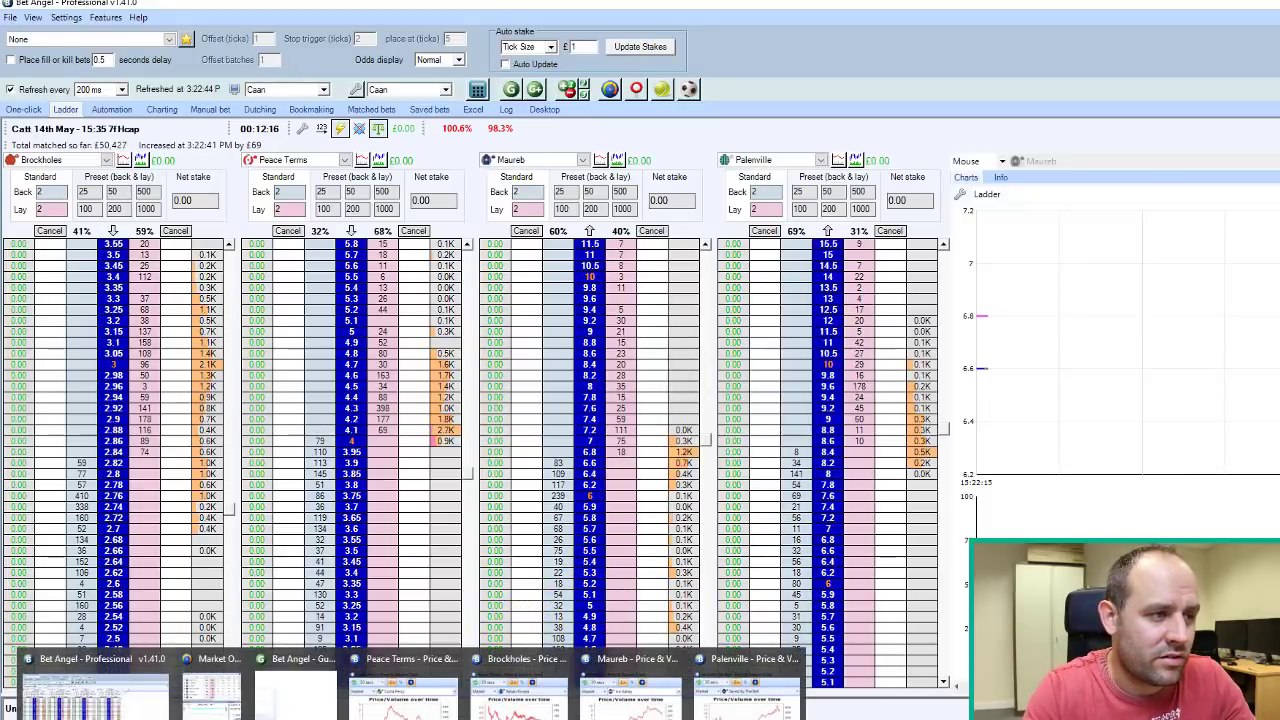
{"action": "left_click", "coordinate": [225, 712]}
{"action": "mouse_move", "coordinate": [290, 712]}
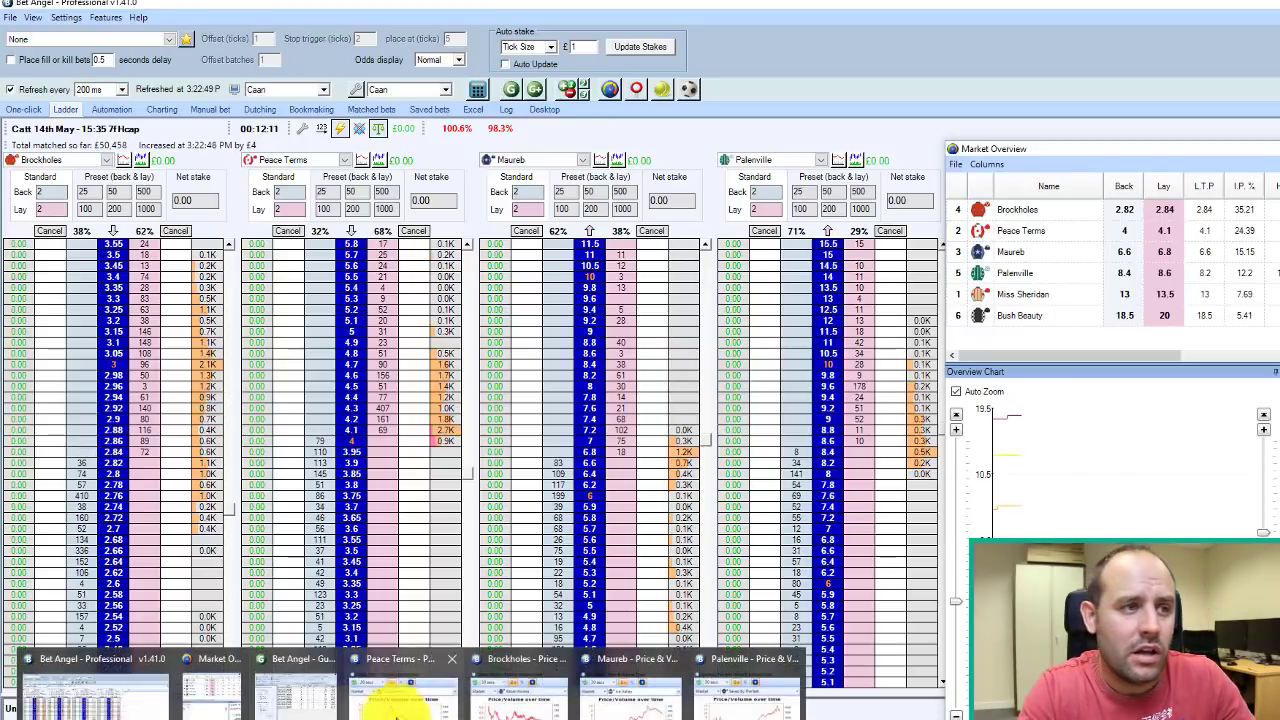
{"action": "left_click", "coordinate": [405, 695]}
{"action": "left_click", "coordinate": [503, 706]}
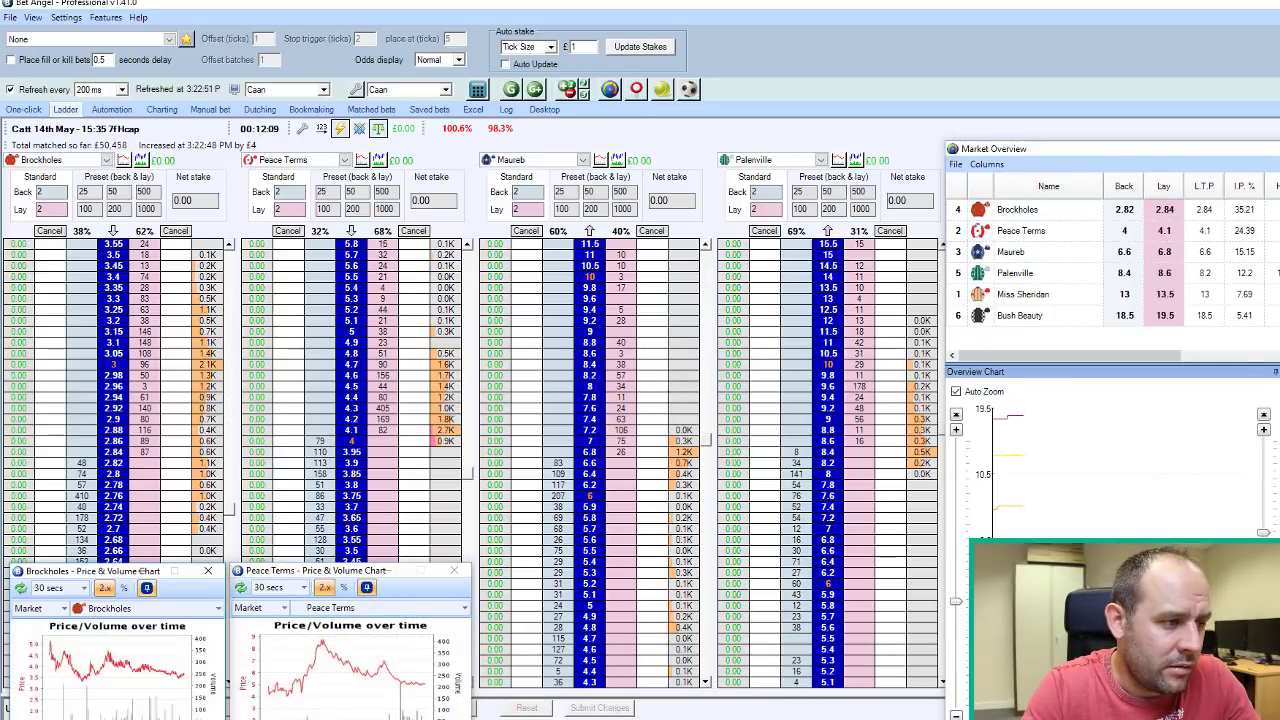
{"action": "left_click", "coordinate": [618, 705]}
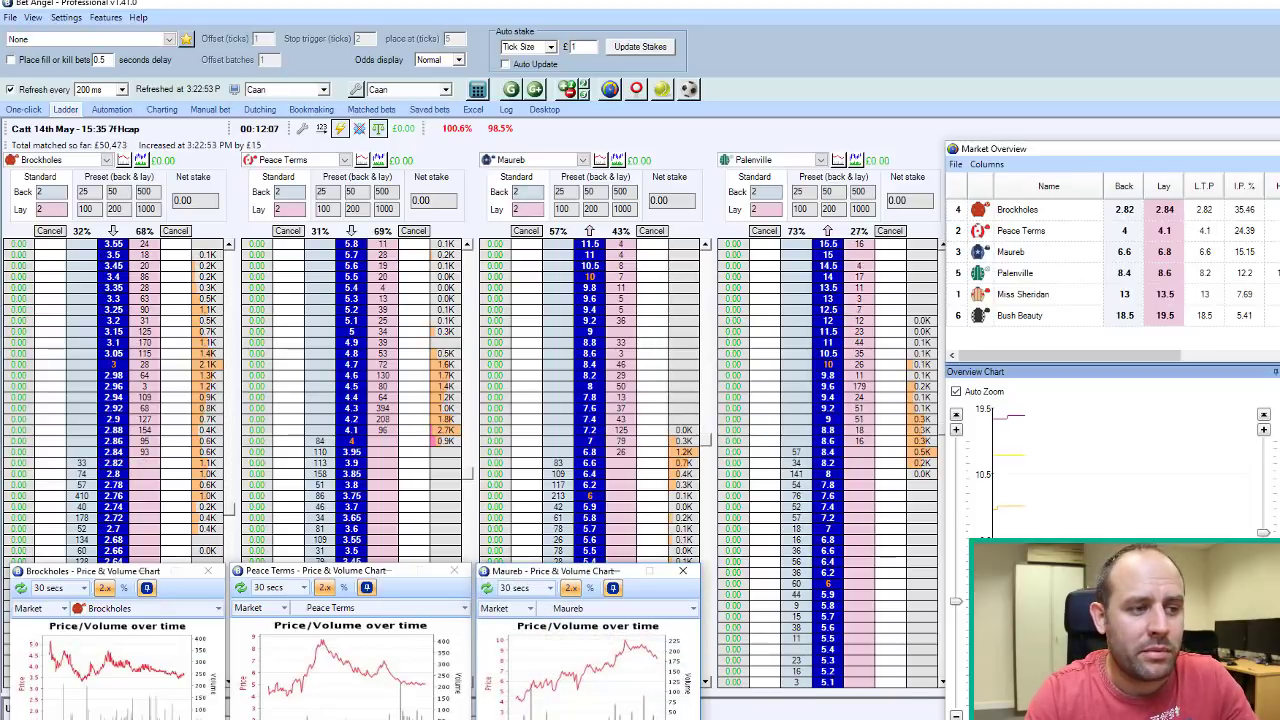
{"action": "mouse_move", "coordinate": [686, 674]}
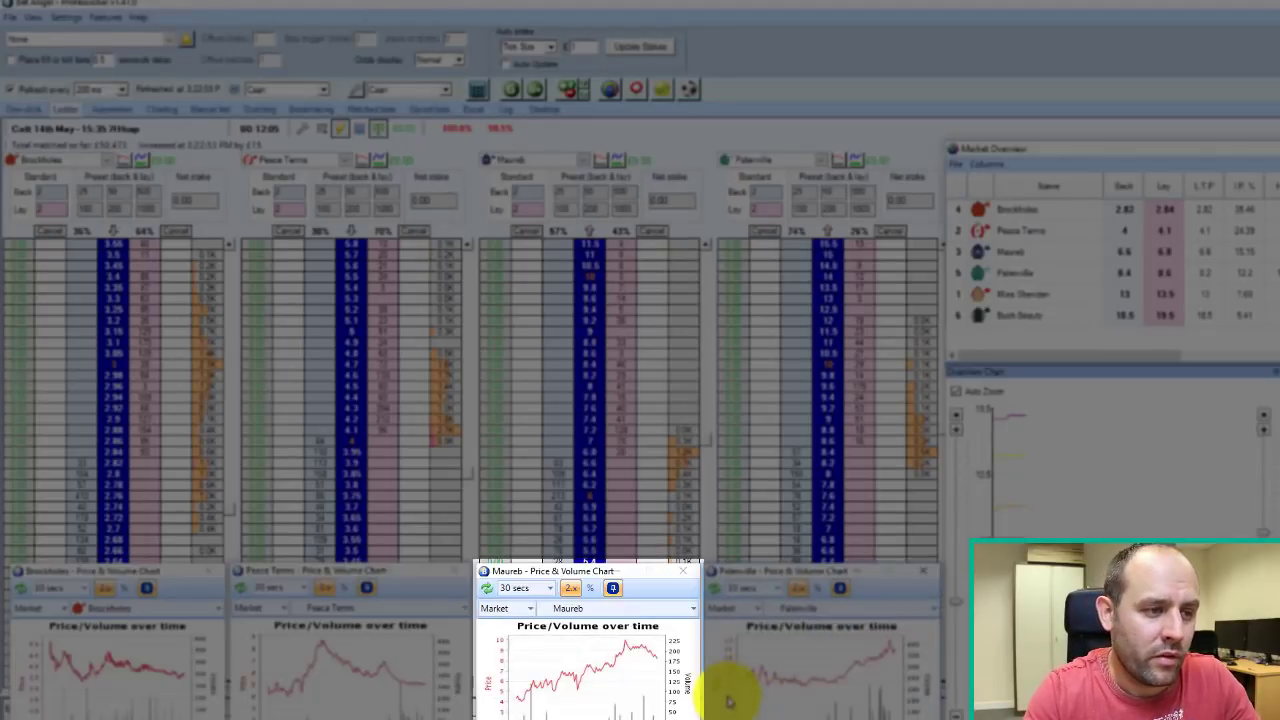
{"action": "left_click", "coordinate": [735, 686]}
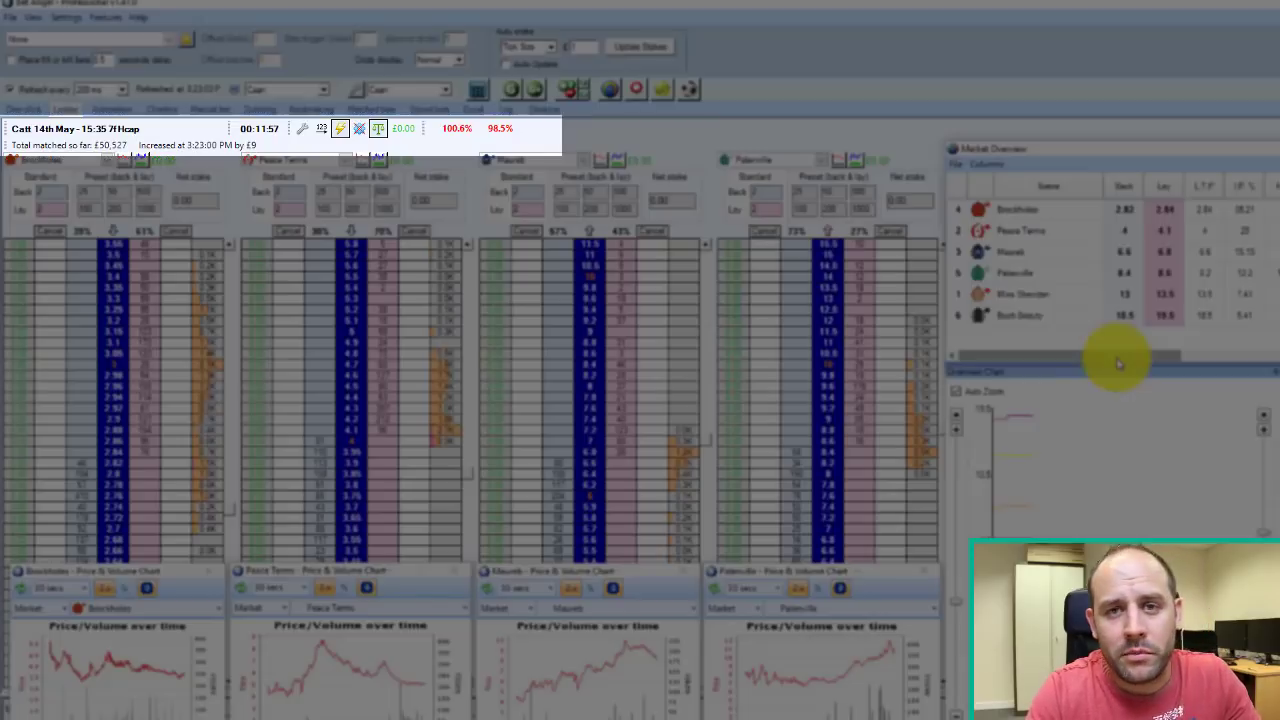
{"action": "left_click_drag", "start_coordinate": [1114, 357], "coordinate": [1275, 360]}
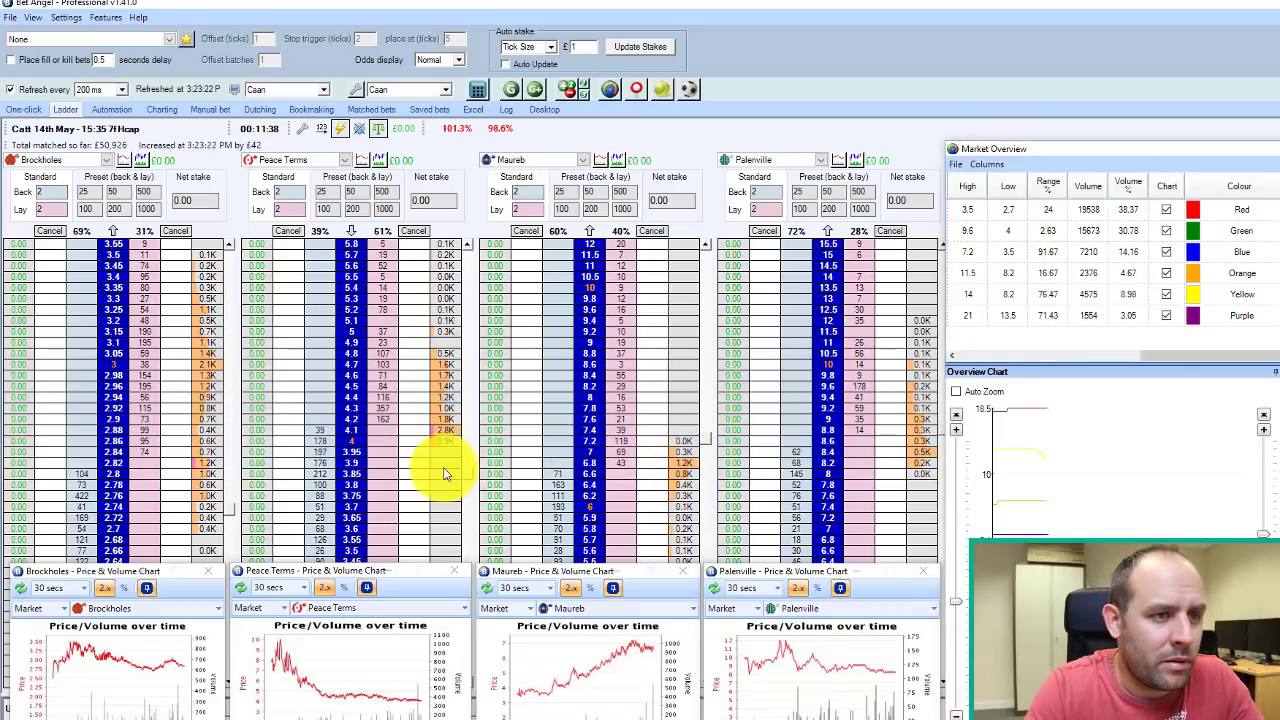
{"action": "scroll", "coordinate": [345, 470], "scroll_direction": "up", "scroll_amount": 1}
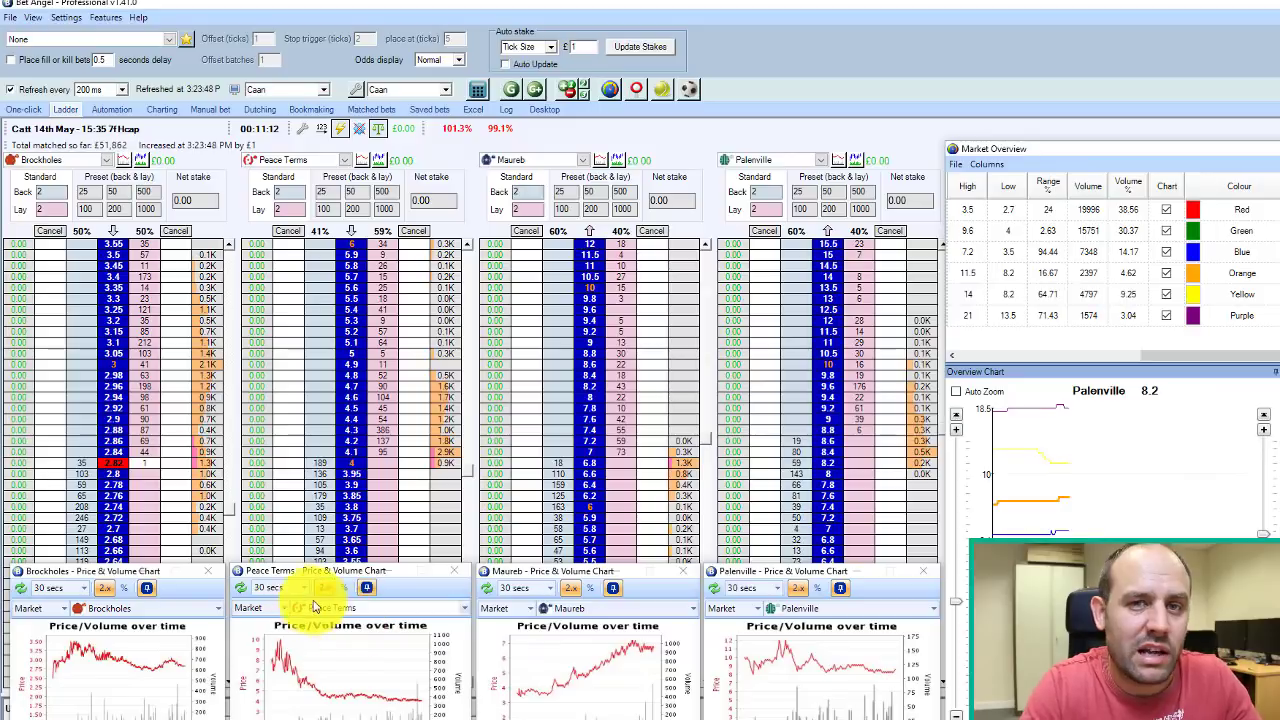
{"action": "left_click", "coordinate": [336, 612]}
{"action": "left_click", "coordinate": [336, 655]}
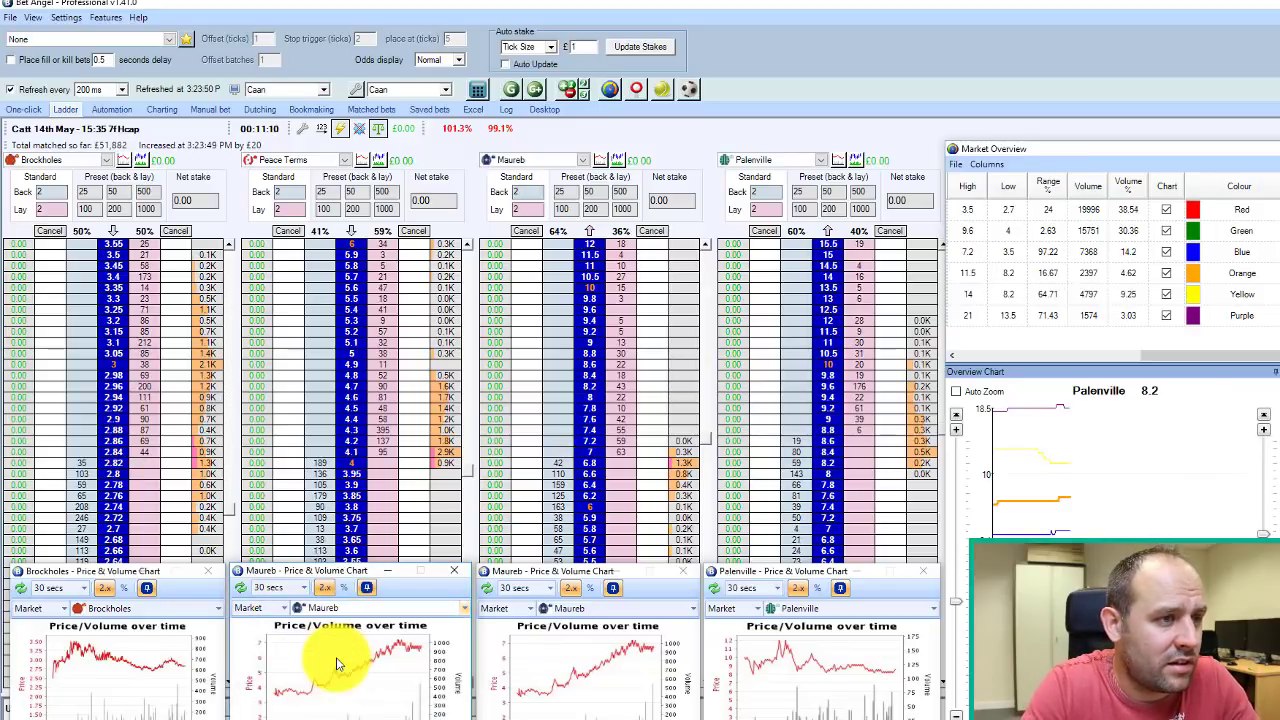
{"action": "left_click", "coordinate": [338, 608]}
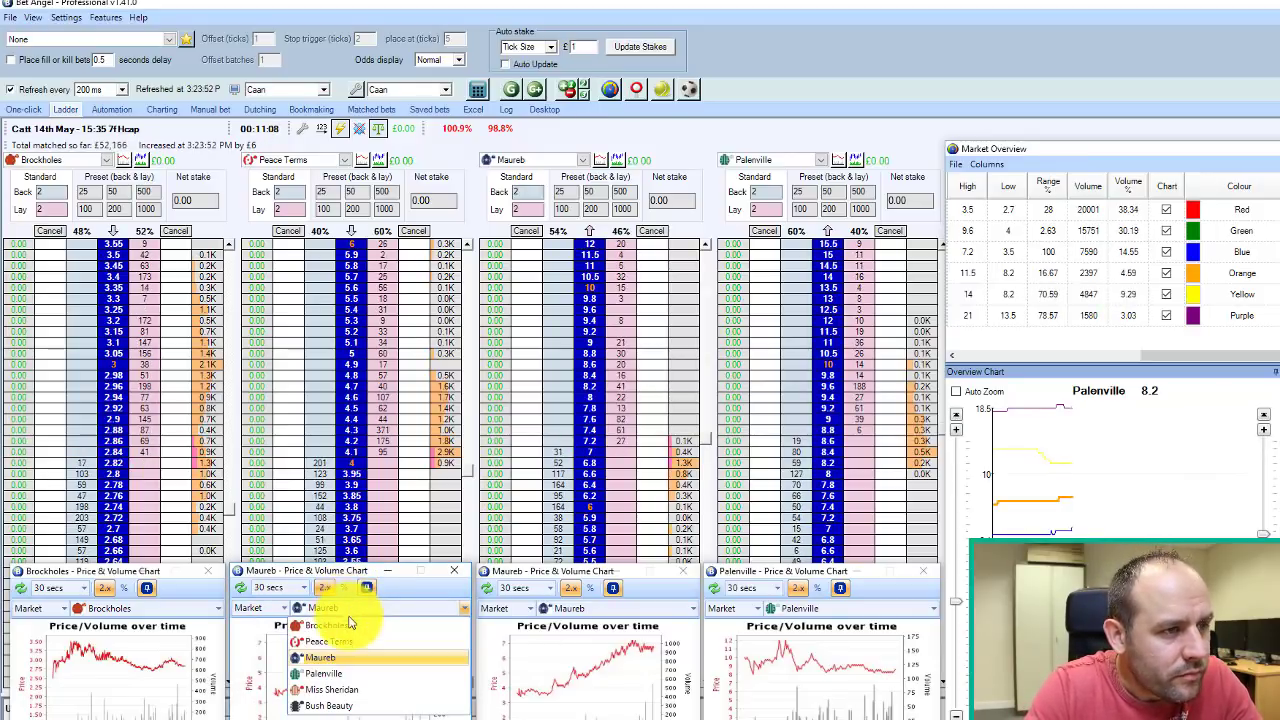
{"action": "left_click", "coordinate": [348, 643]}
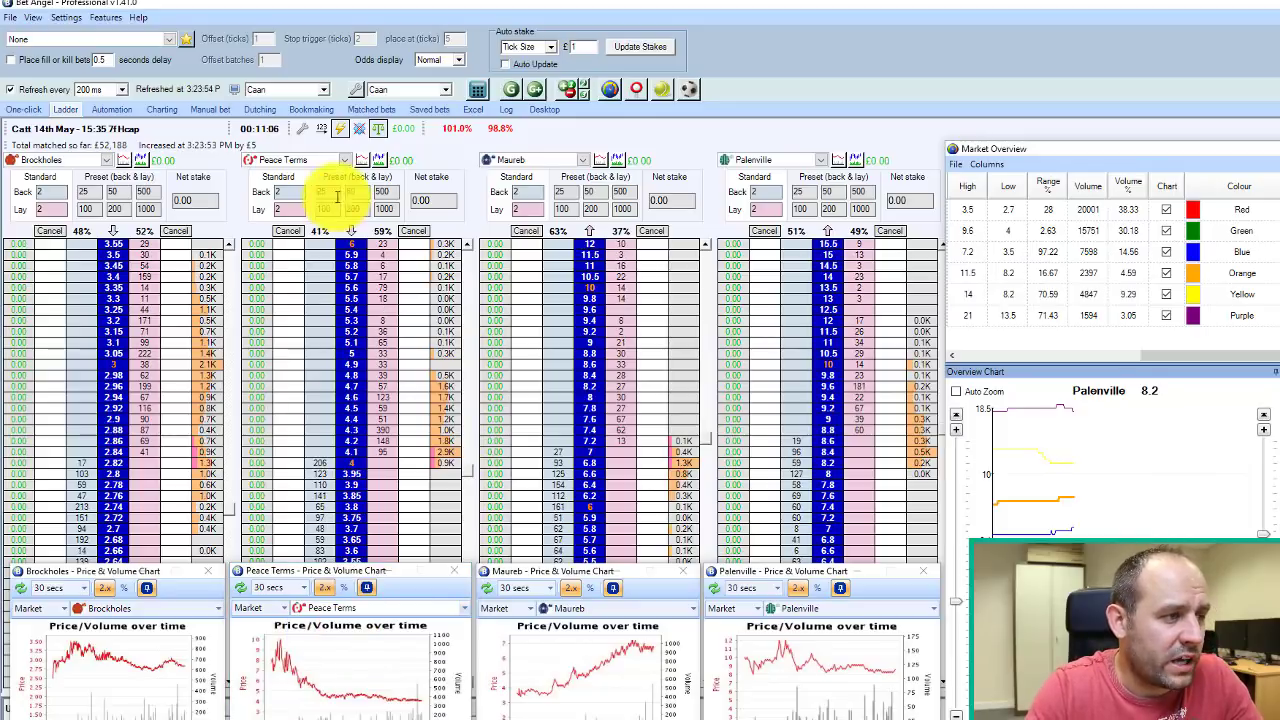
{"action": "left_click", "coordinate": [330, 162]}
{"action": "left_click", "coordinate": [330, 160]}
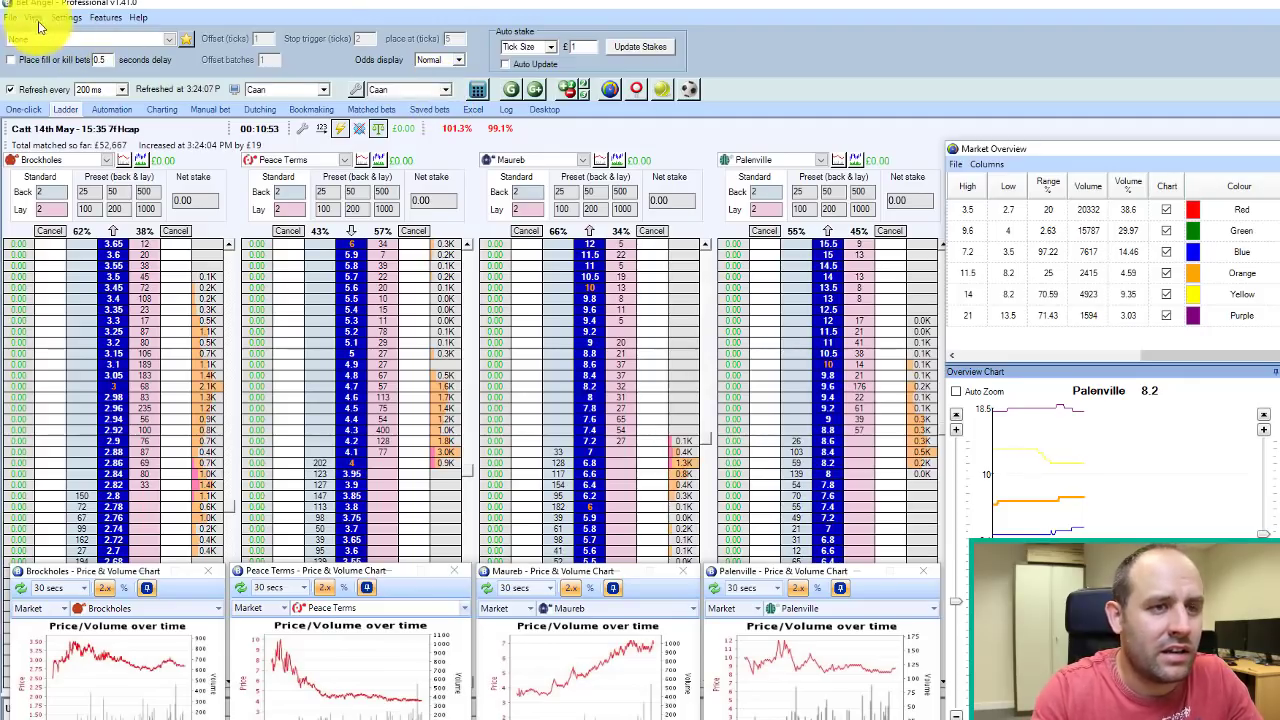
{"action": "left_click", "coordinate": [32, 19]}
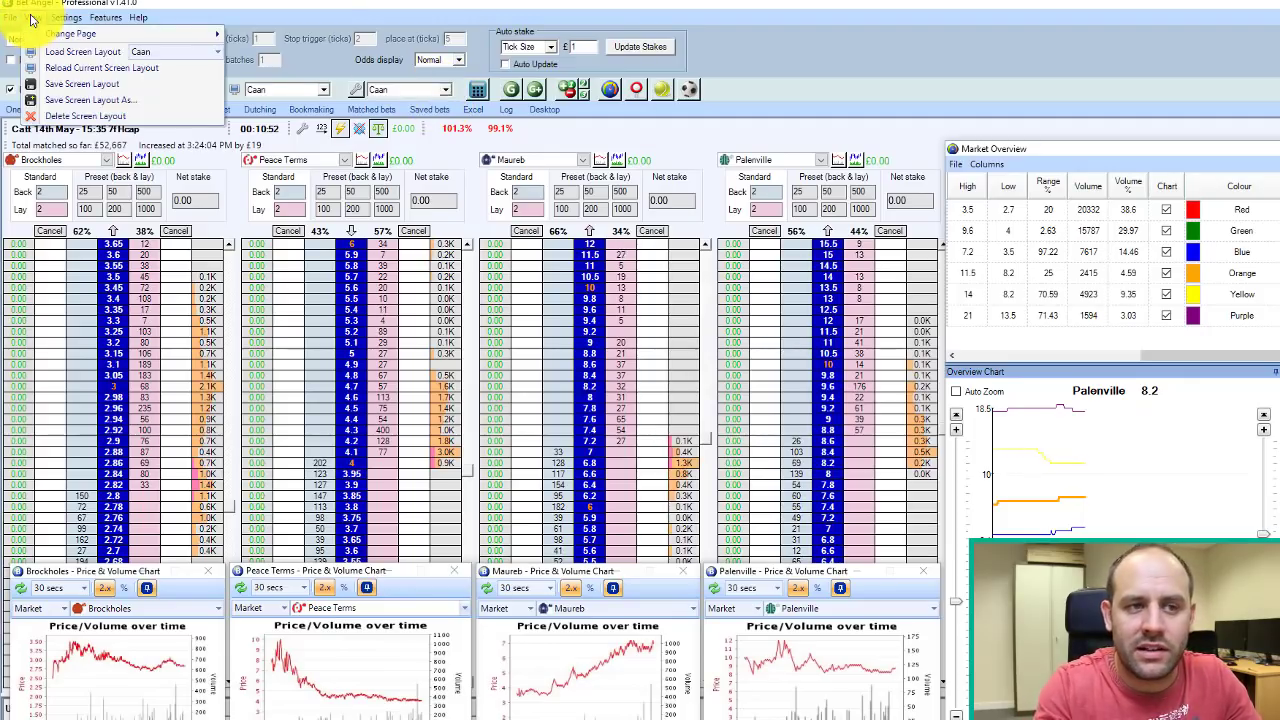
{"action": "mouse_move", "coordinate": [15, 20]}
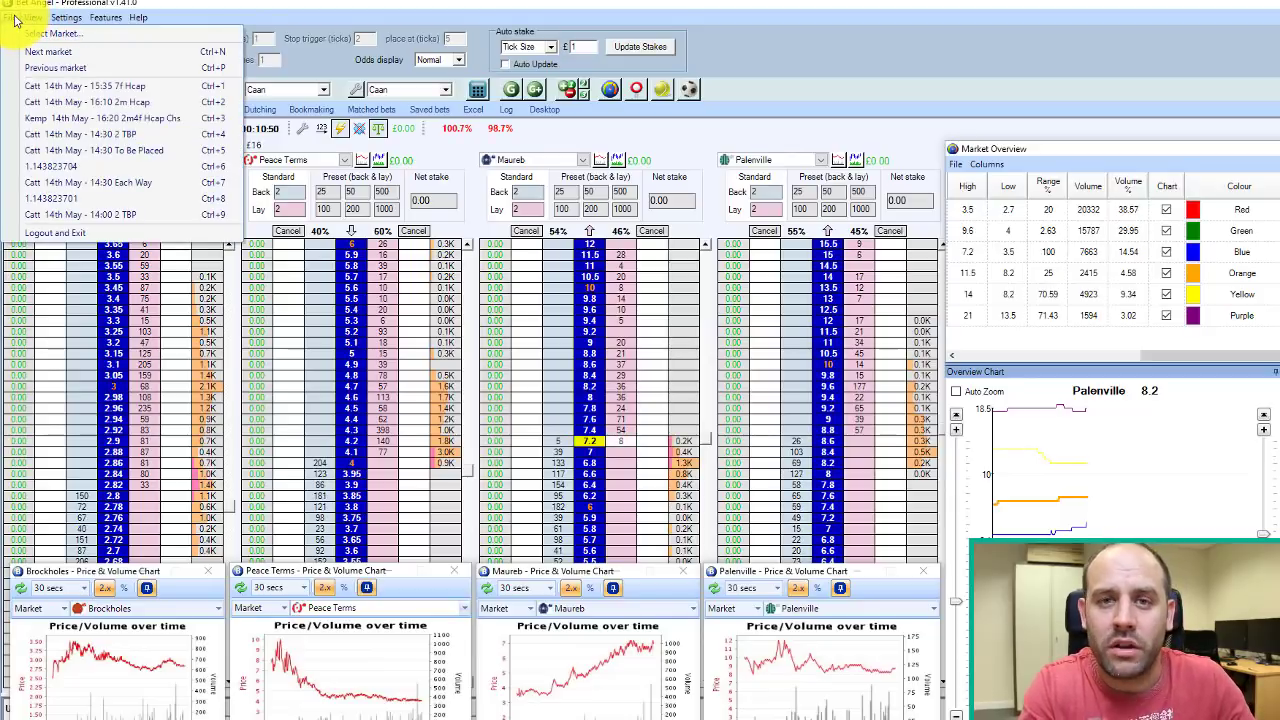
{"action": "mouse_move", "coordinate": [64, 20]}
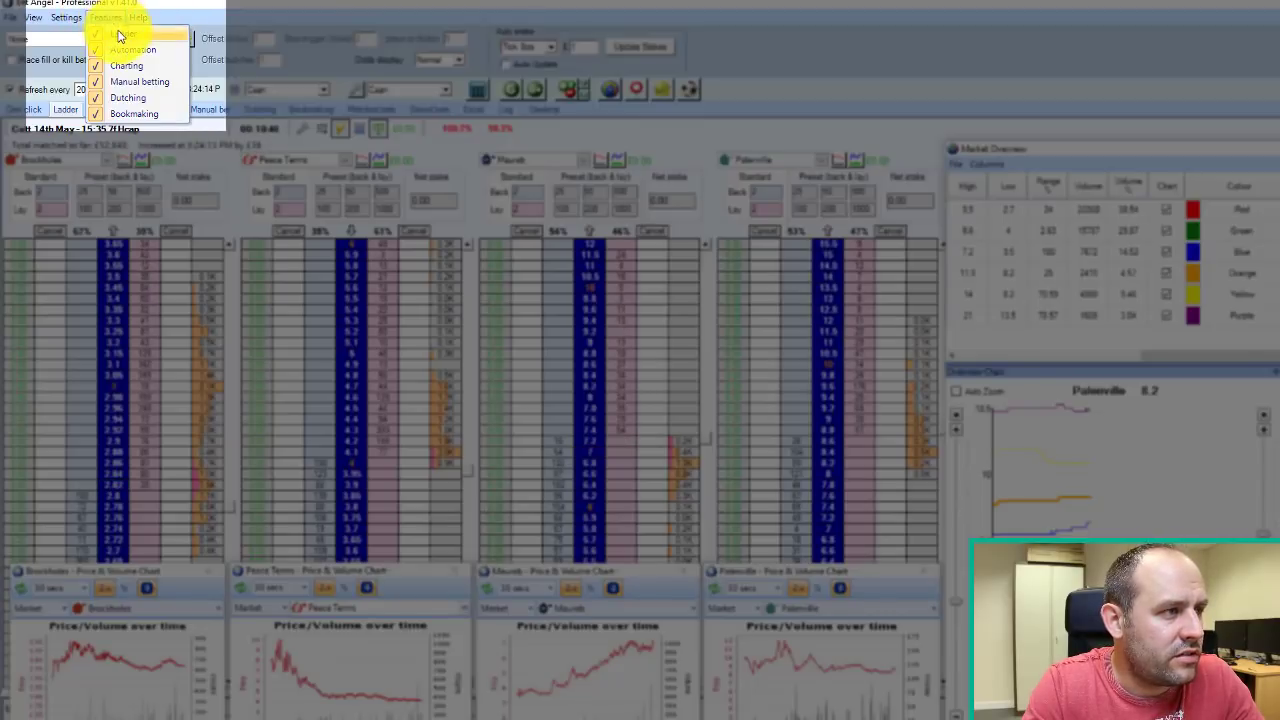
{"action": "key", "text": "Escape"}
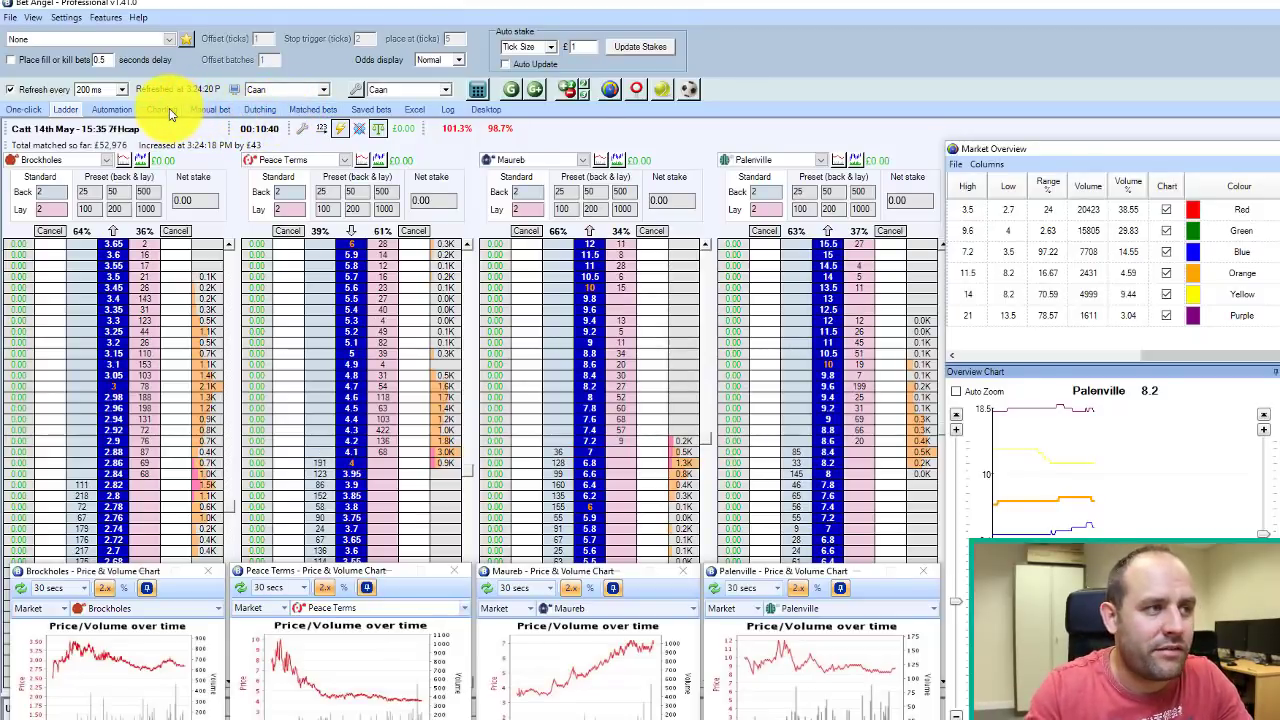
- View the Charting, Dutching, Matched bets, Excel and One-click tabs, then return to Ladder
{"action": "left_click", "coordinate": [170, 112]}
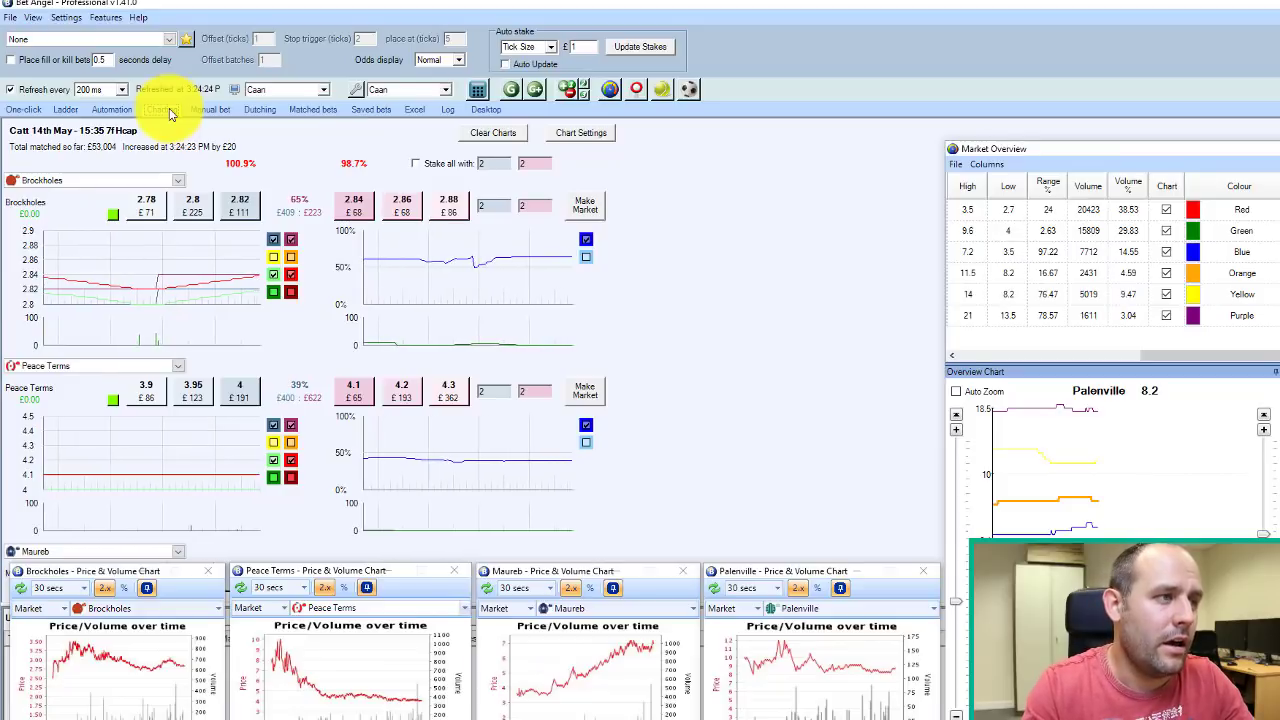
{"action": "left_click", "coordinate": [262, 110]}
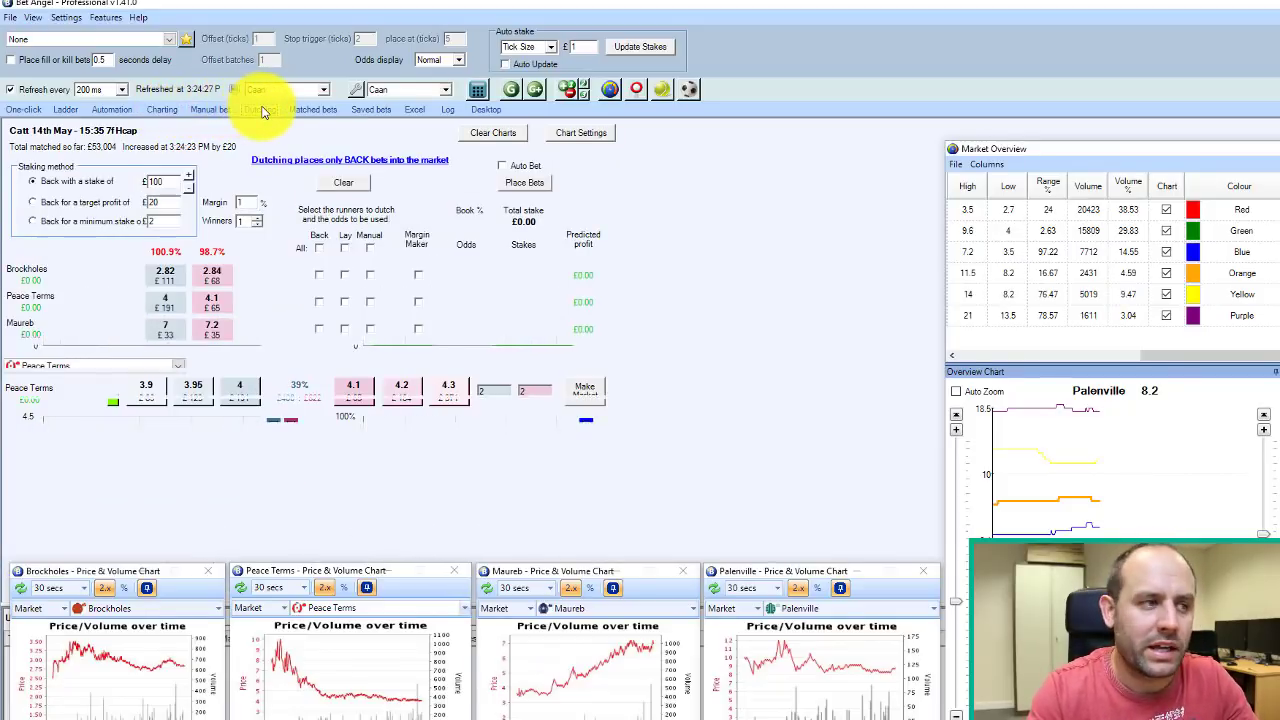
{"action": "left_click", "coordinate": [315, 110]}
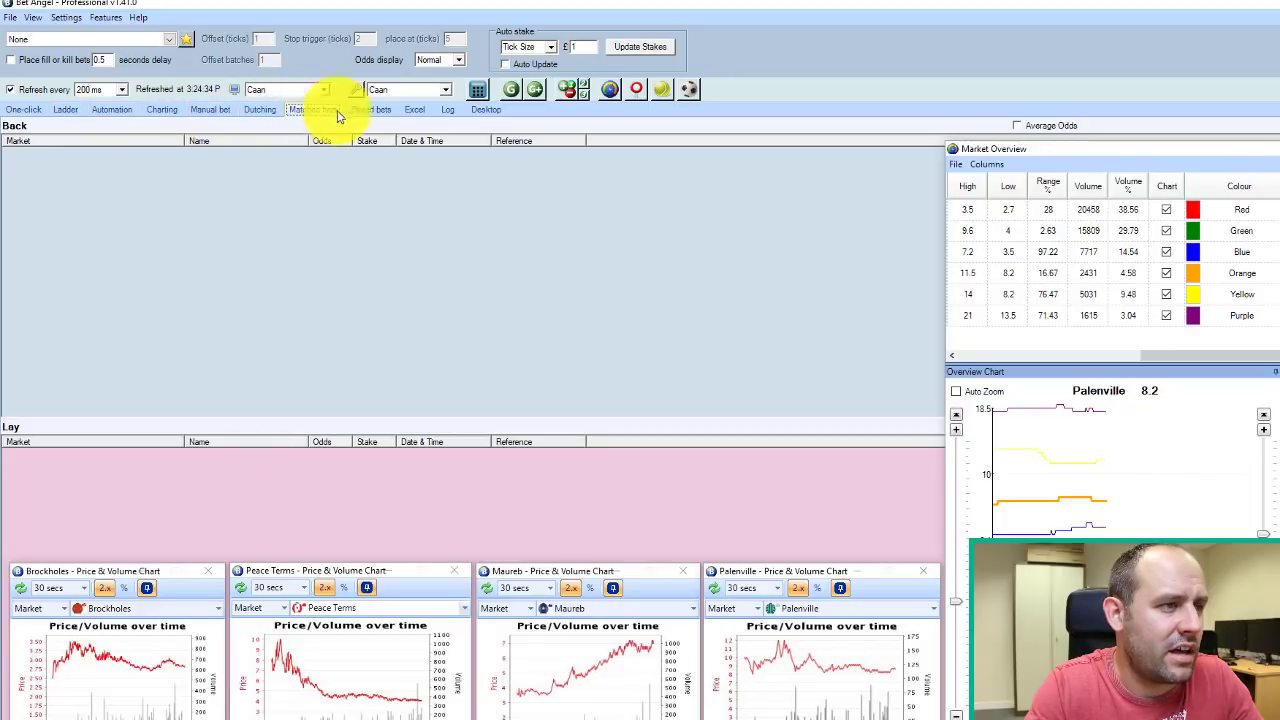
{"action": "left_click", "coordinate": [408, 108]}
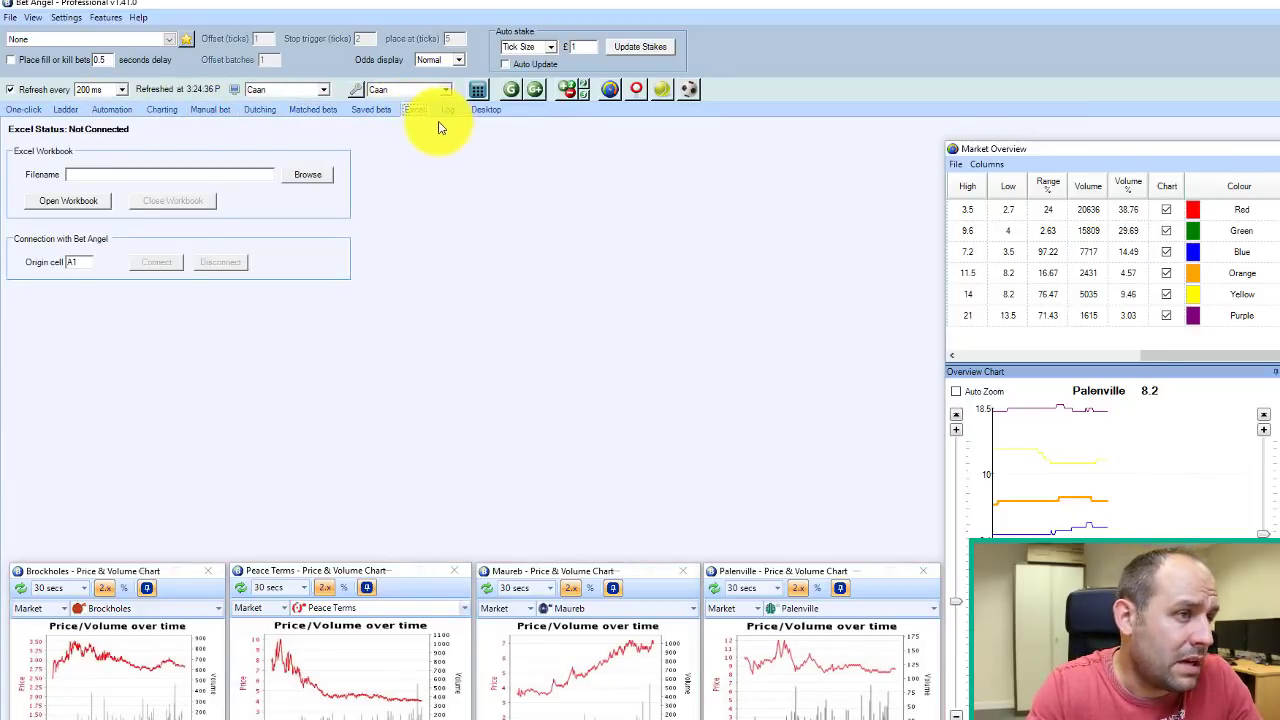
{"action": "left_click", "coordinate": [23, 109]}
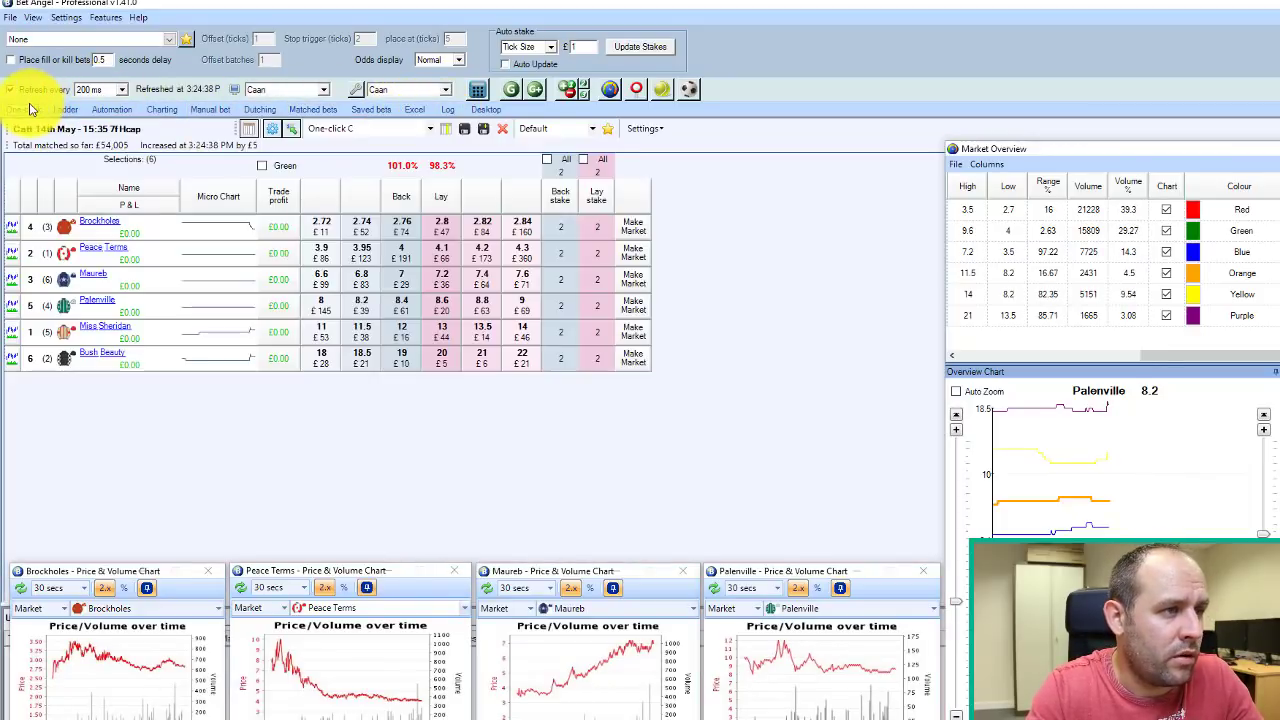
{"action": "left_click", "coordinate": [65, 109]}
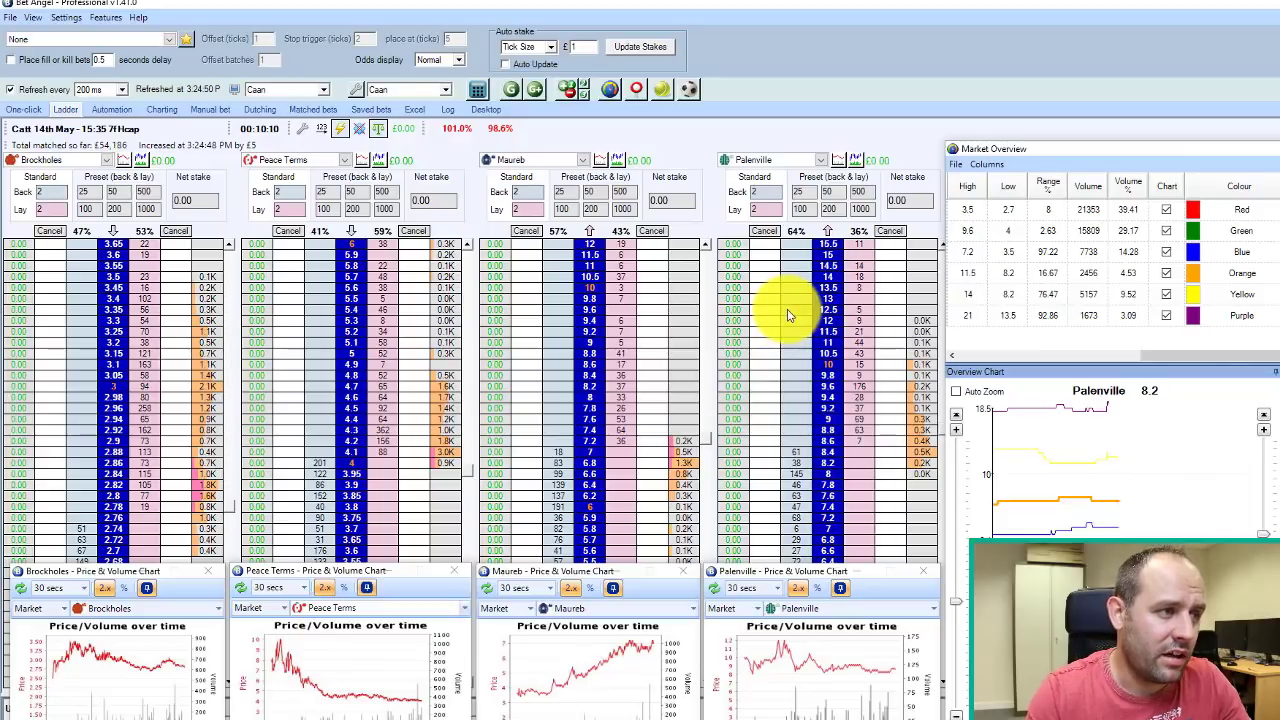
- Open the Settings dialog and review its Display, Staking, Behaviour and Communications tabs
{"action": "left_click", "coordinate": [65, 19]}
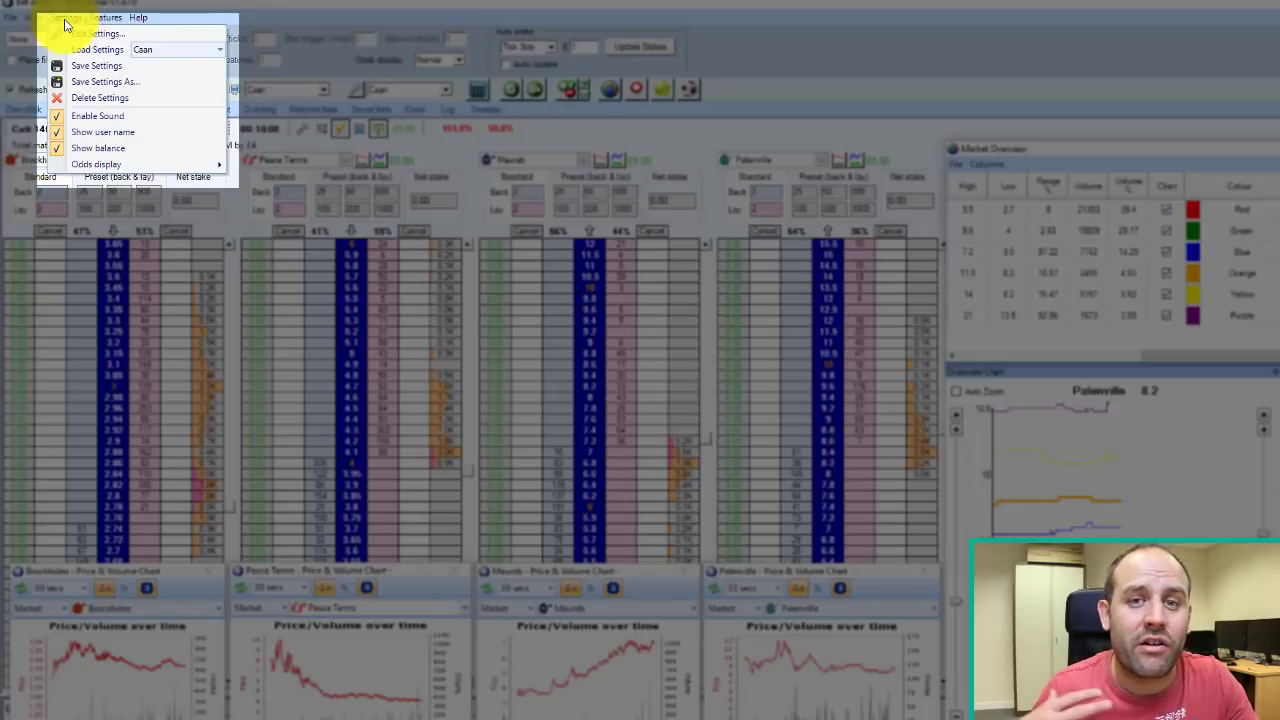
{"action": "key", "text": "Escape"}
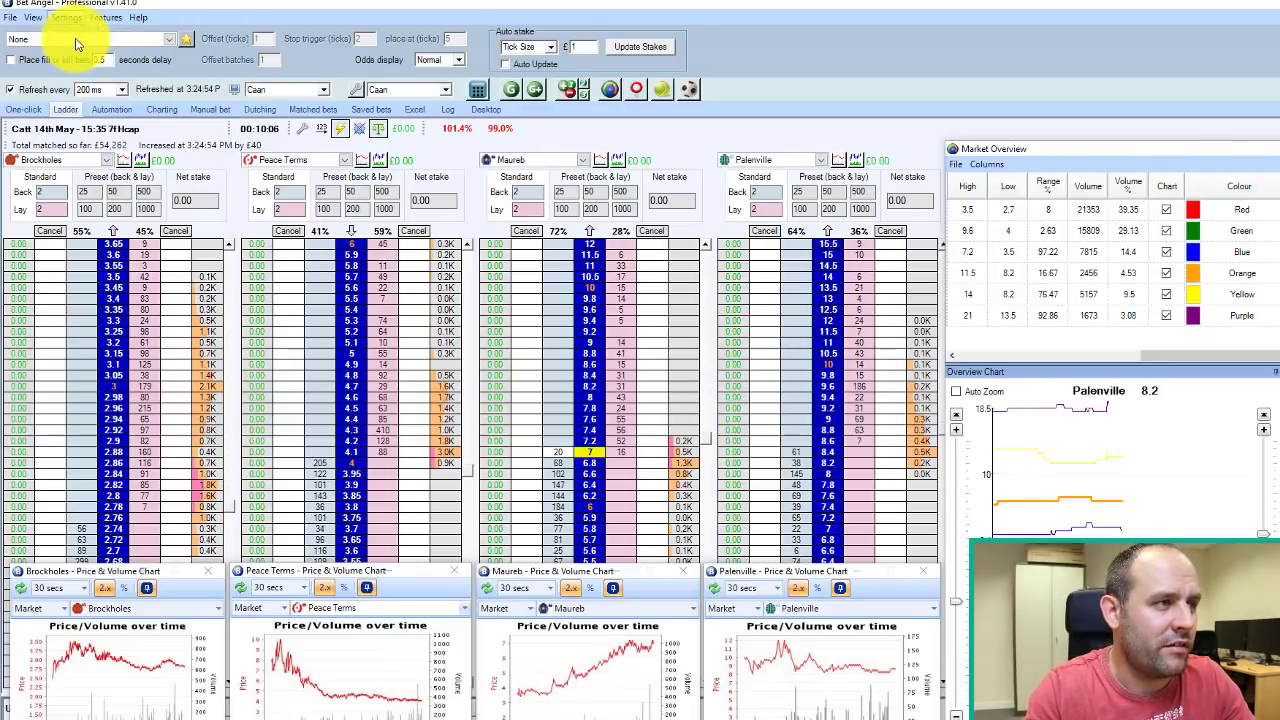
{"action": "left_click", "coordinate": [567, 89]}
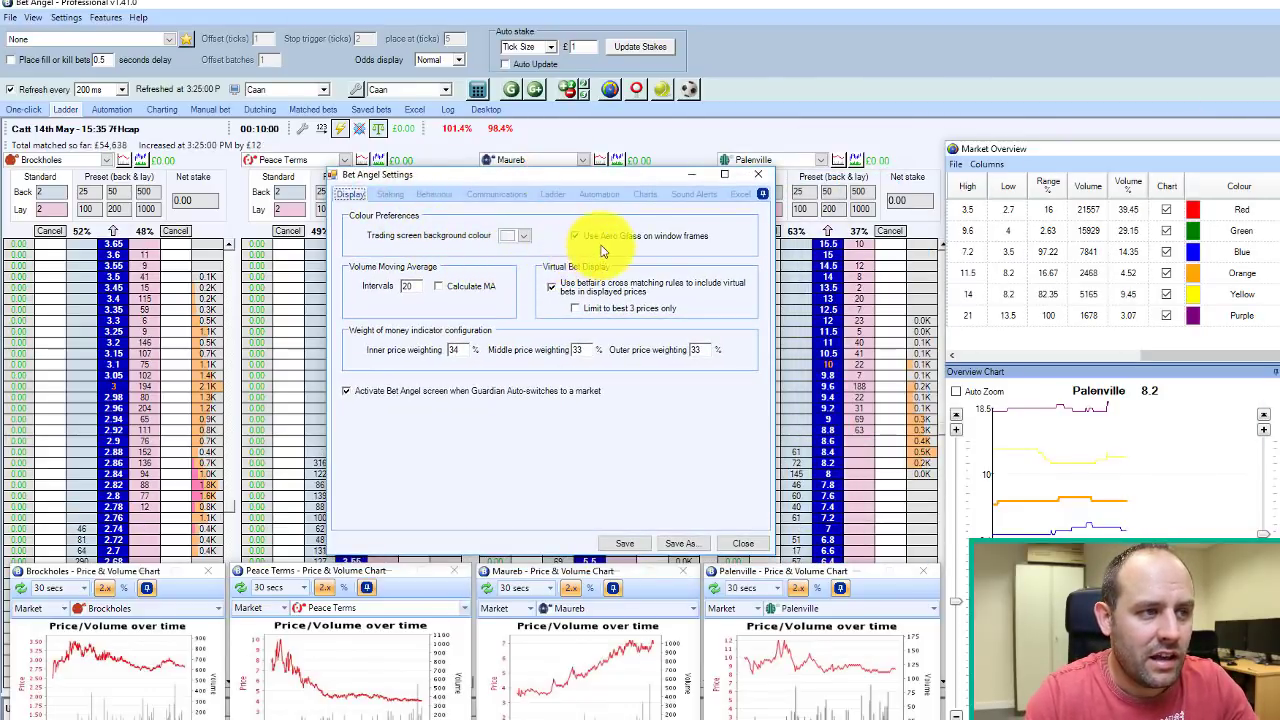
{"action": "left_click", "coordinate": [514, 235]}
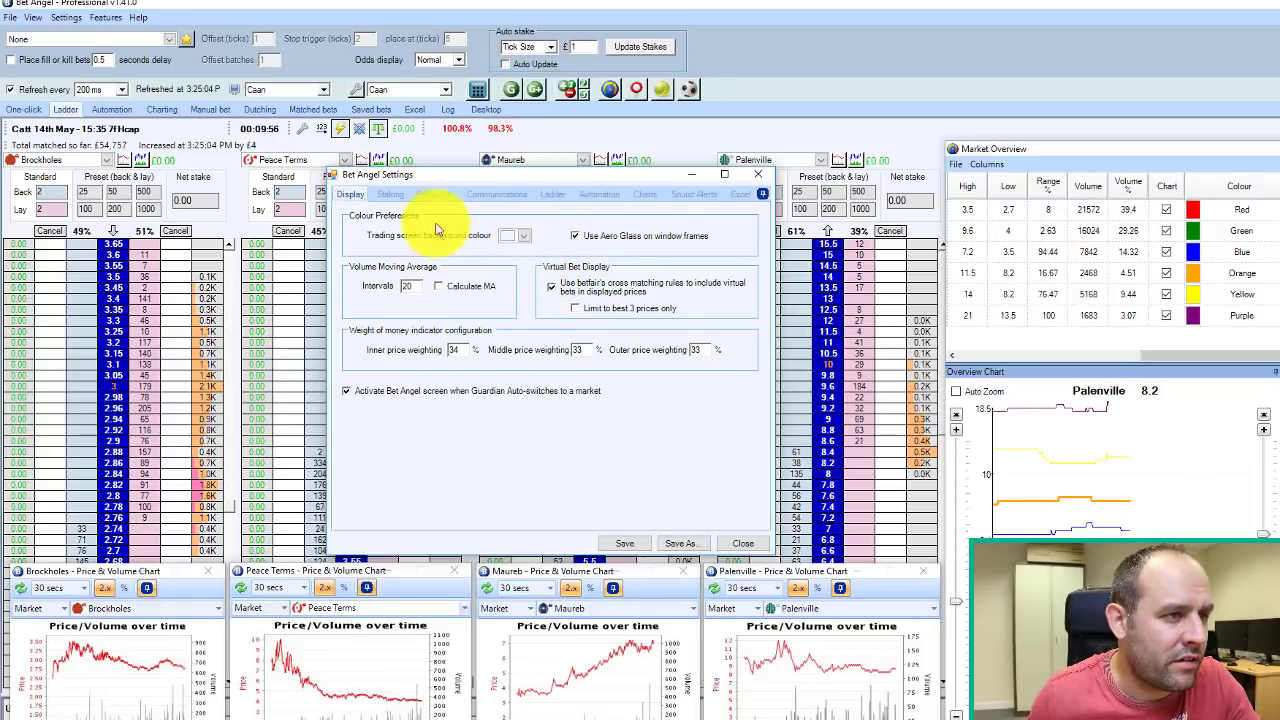
{"action": "left_click", "coordinate": [398, 193]}
{"action": "left_click", "coordinate": [430, 193]}
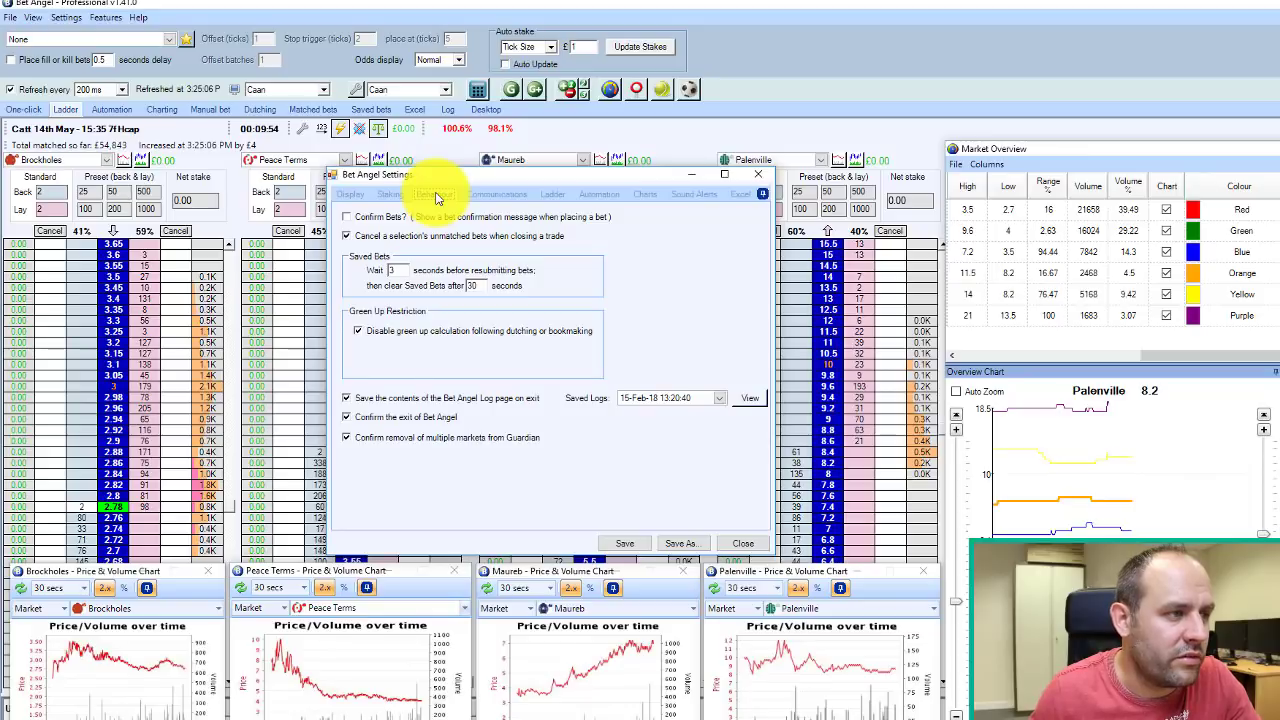
{"action": "left_click", "coordinate": [482, 195]}
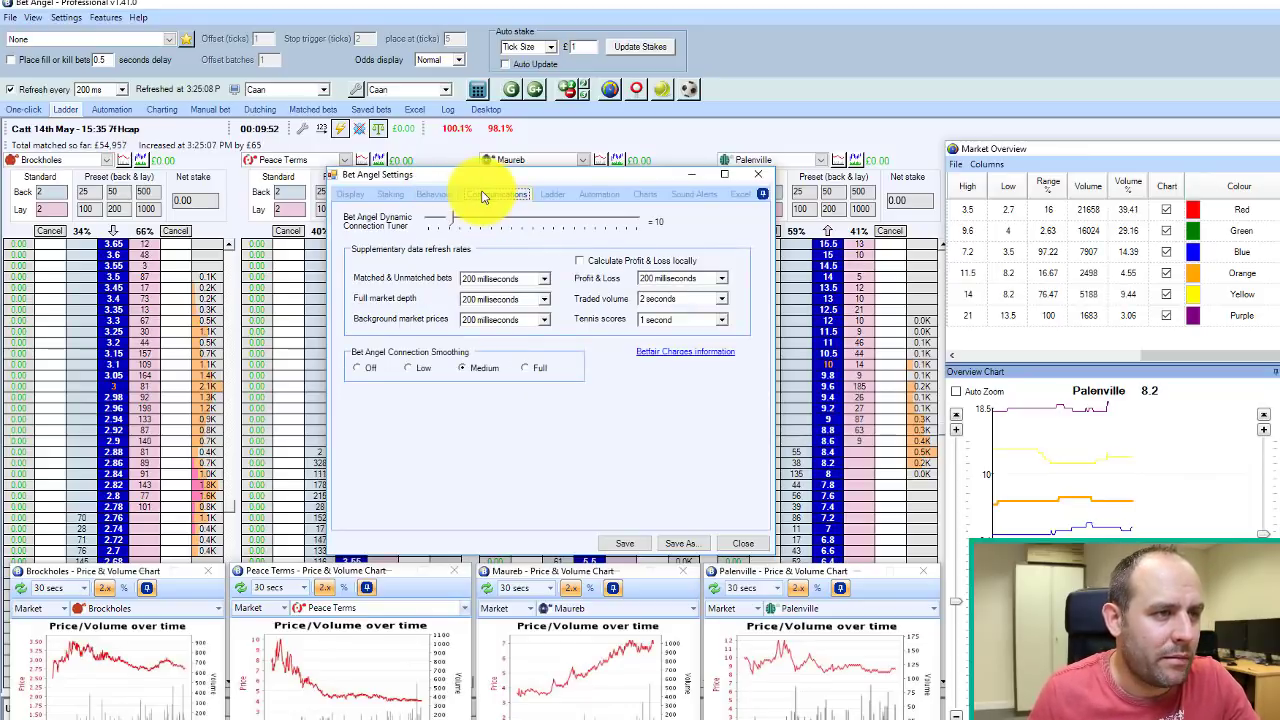
- On the Ladder tab, lower the maximum number of ladders from 4 to 3
{"action": "left_click", "coordinate": [555, 194]}
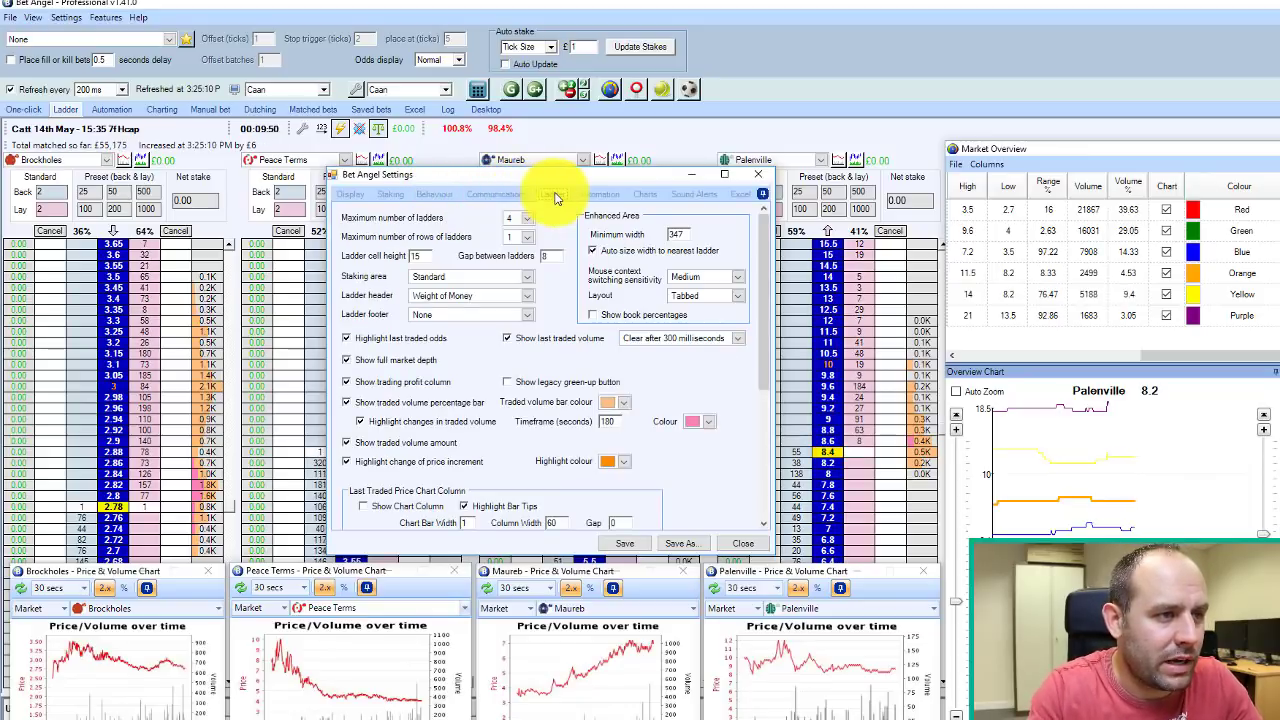
{"action": "left_click", "coordinate": [516, 218]}
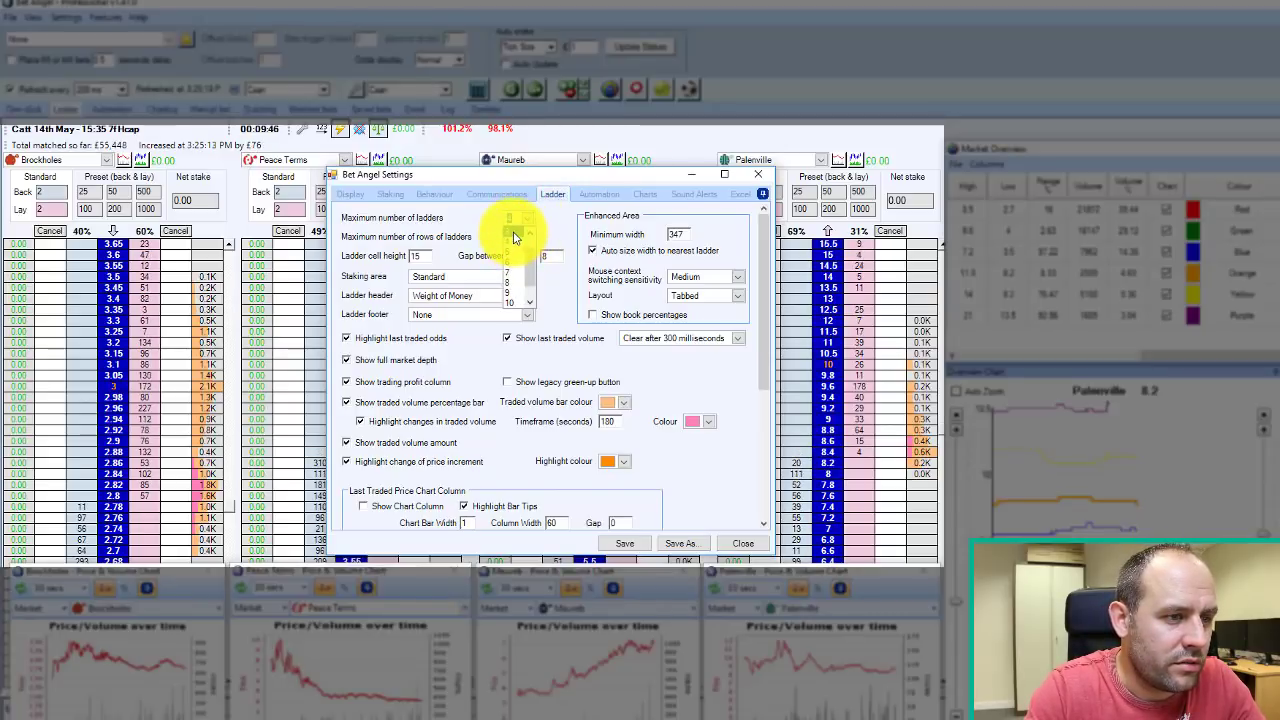
{"action": "left_click", "coordinate": [514, 237]}
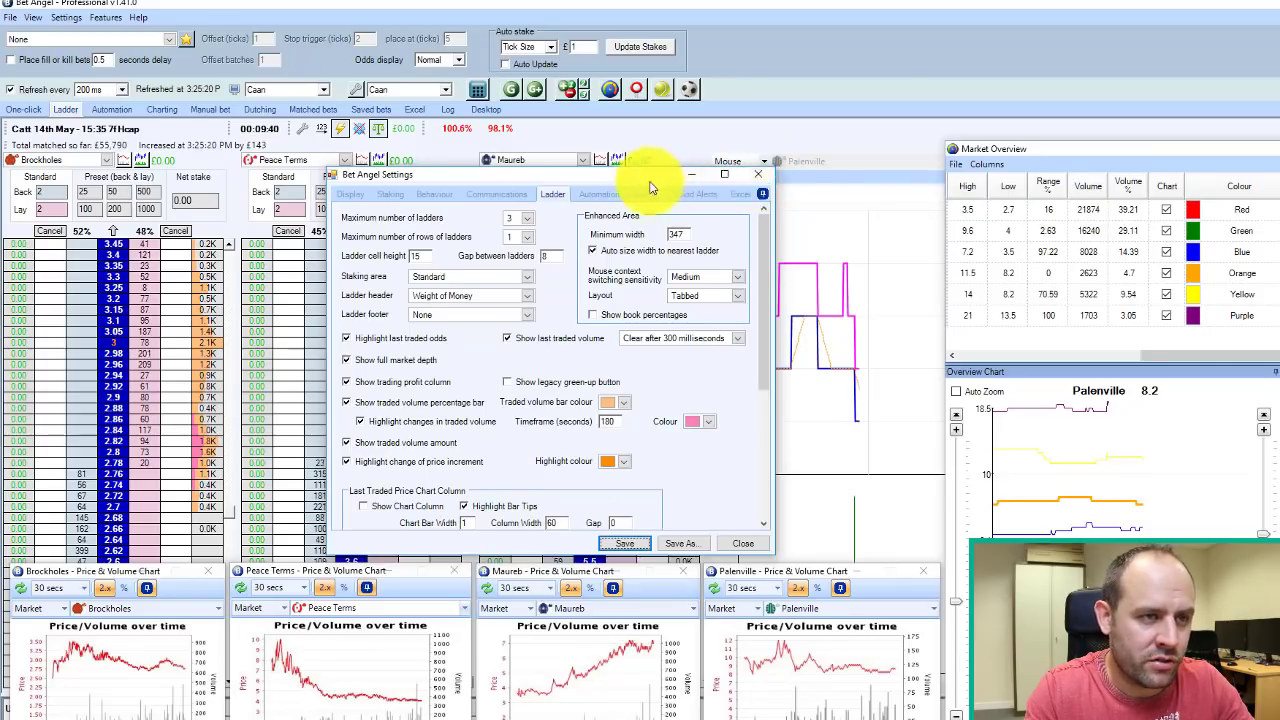
- Move the Bet Angel Settings dialog aside and back, then close it to return to the ladders
{"action": "left_click_drag", "start_coordinate": [628, 173], "coordinate": [1271, 208]}
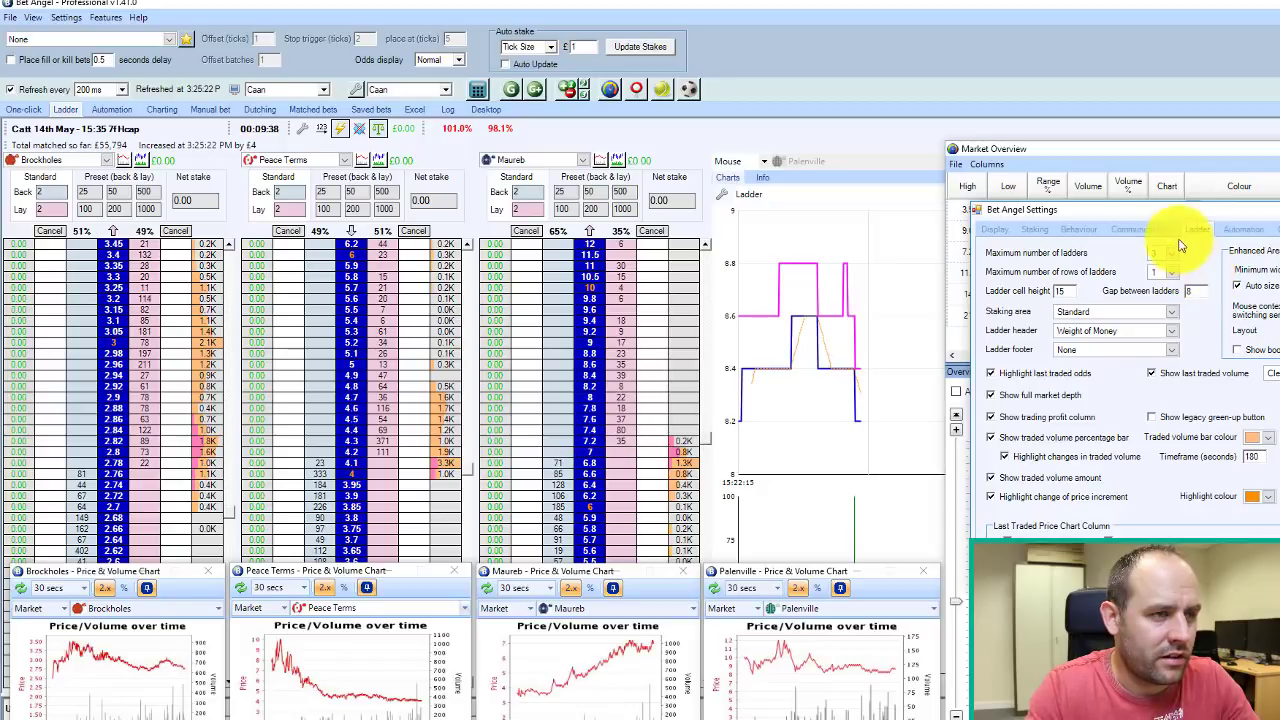
{"action": "left_click_drag", "start_coordinate": [1170, 217], "coordinate": [694, 166]}
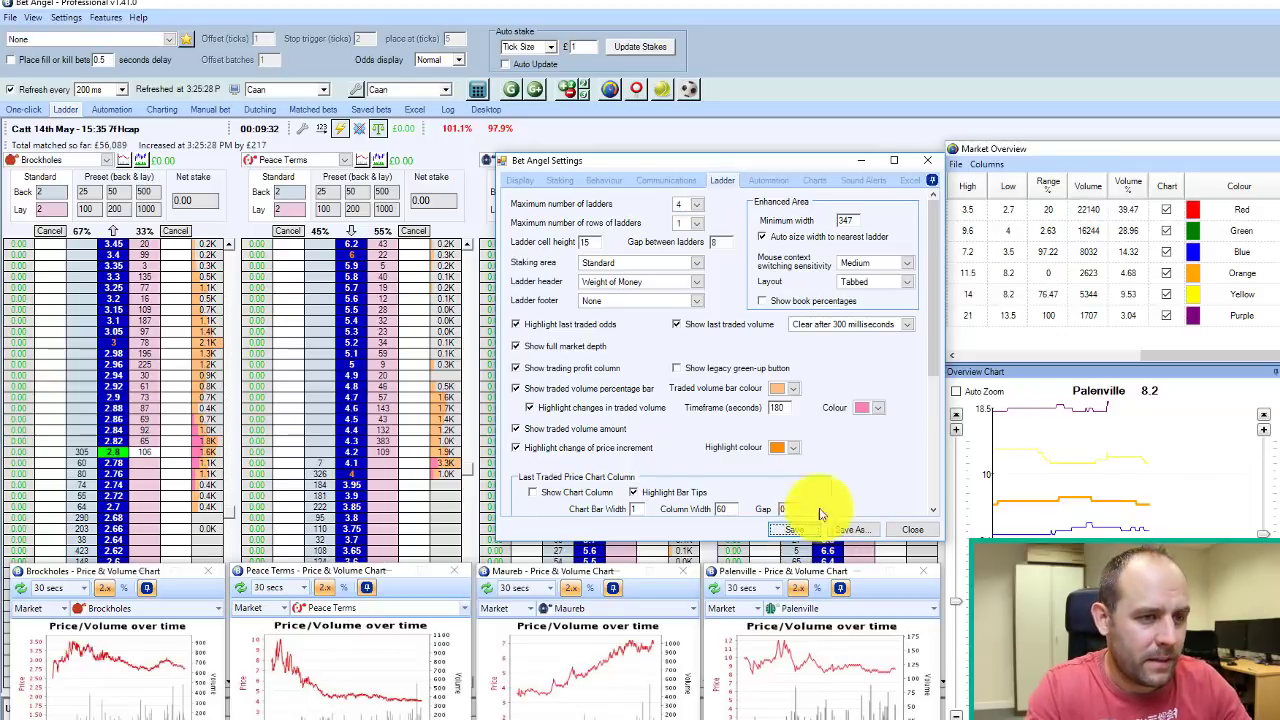
{"action": "left_click", "coordinate": [927, 161]}
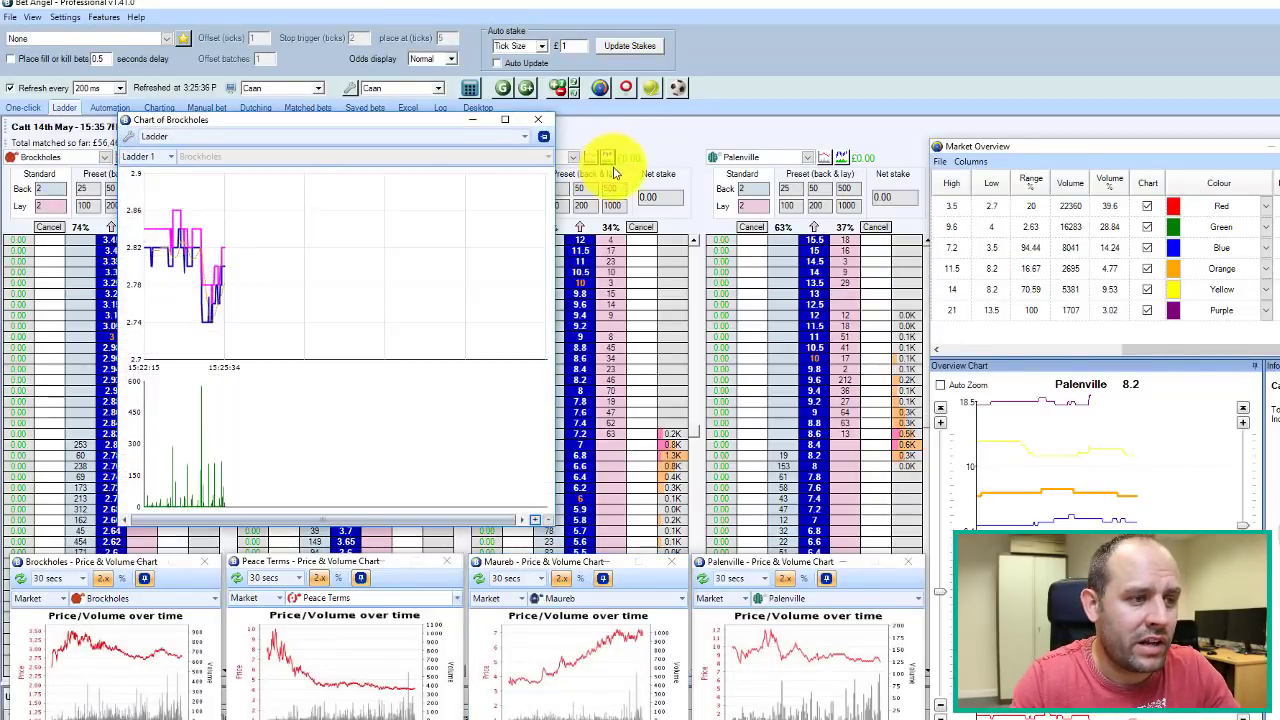
- Close the Peace Terms, Brockholes, Maureb and Palenville Price & Volume Chart windows
{"action": "mouse_move", "coordinate": [600, 157]}
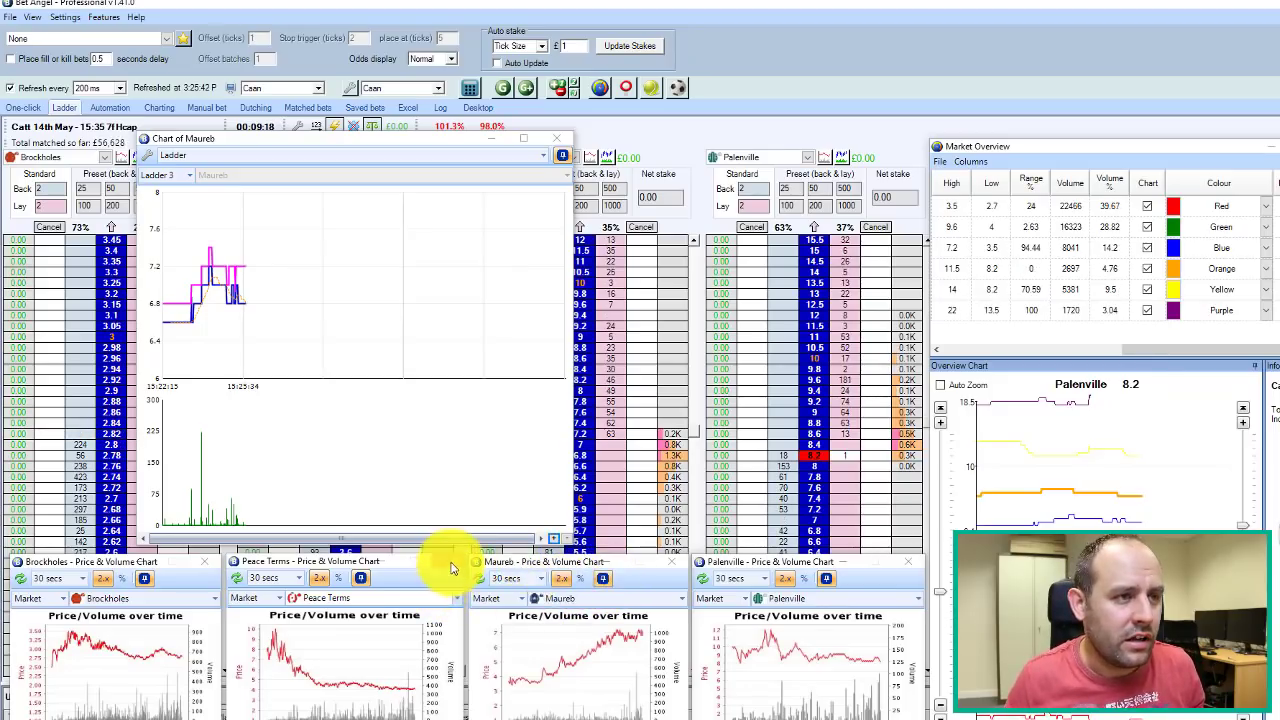
{"action": "left_click", "coordinate": [445, 561]}
{"action": "left_click", "coordinate": [206, 563]}
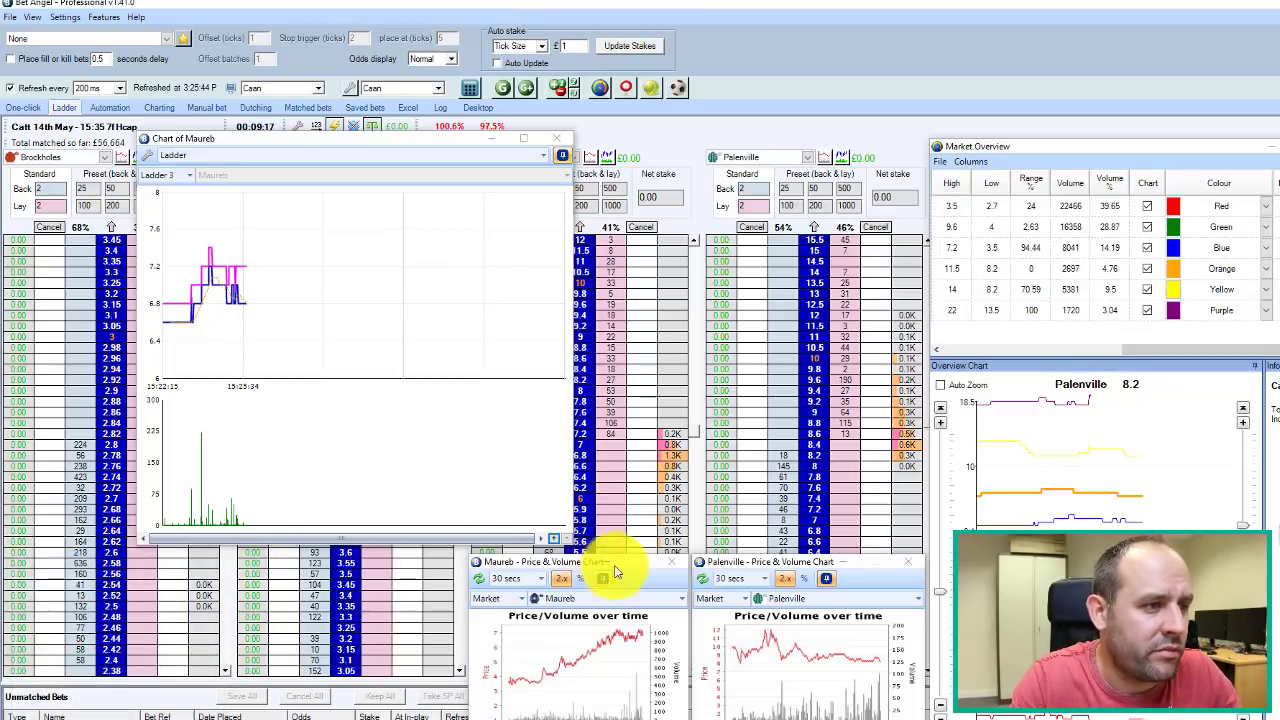
{"action": "left_click", "coordinate": [674, 563]}
{"action": "left_click", "coordinate": [906, 562]}
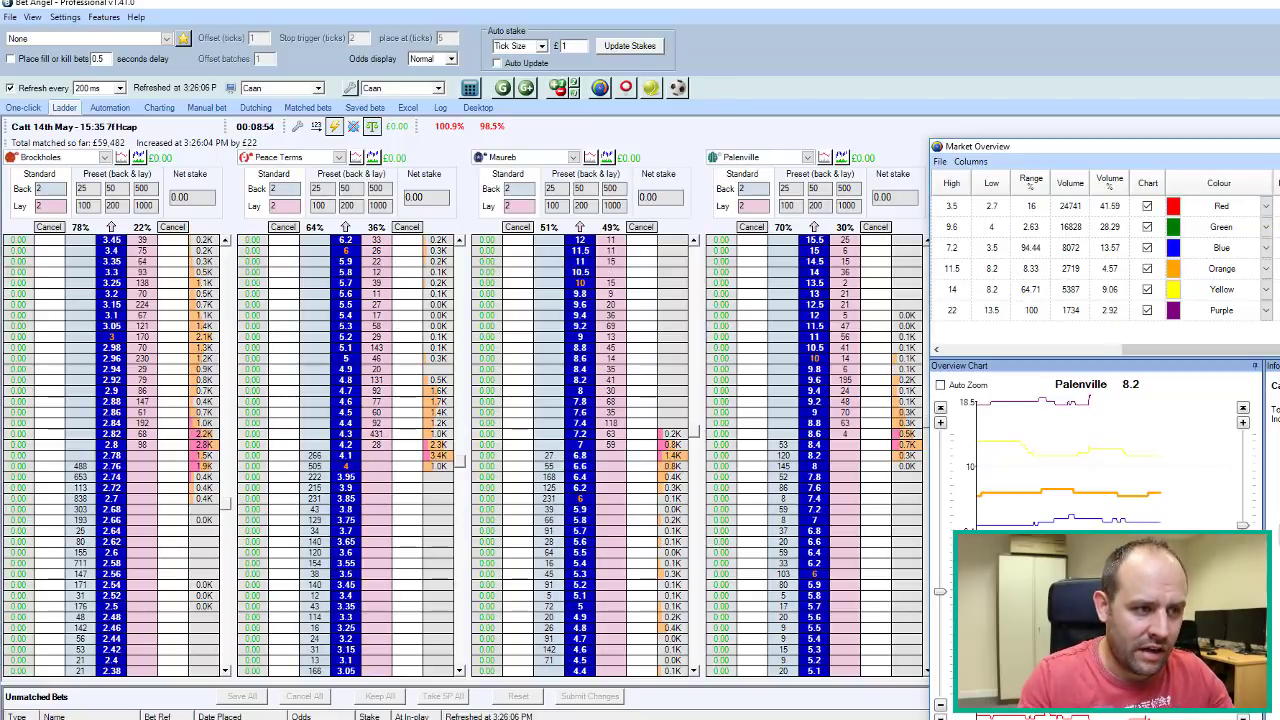
- Open the docked ladder chart panel on the right from the ladder header's chart icon
{"action": "left_click", "coordinate": [1037, 271]}
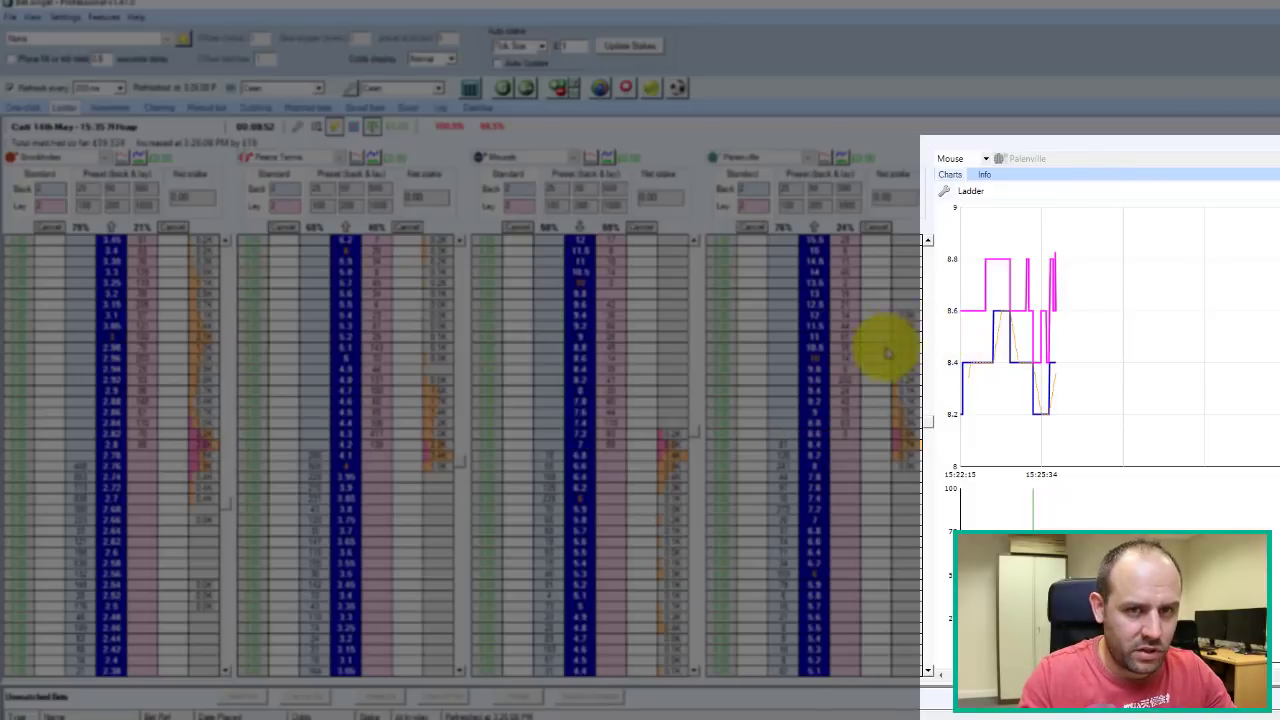